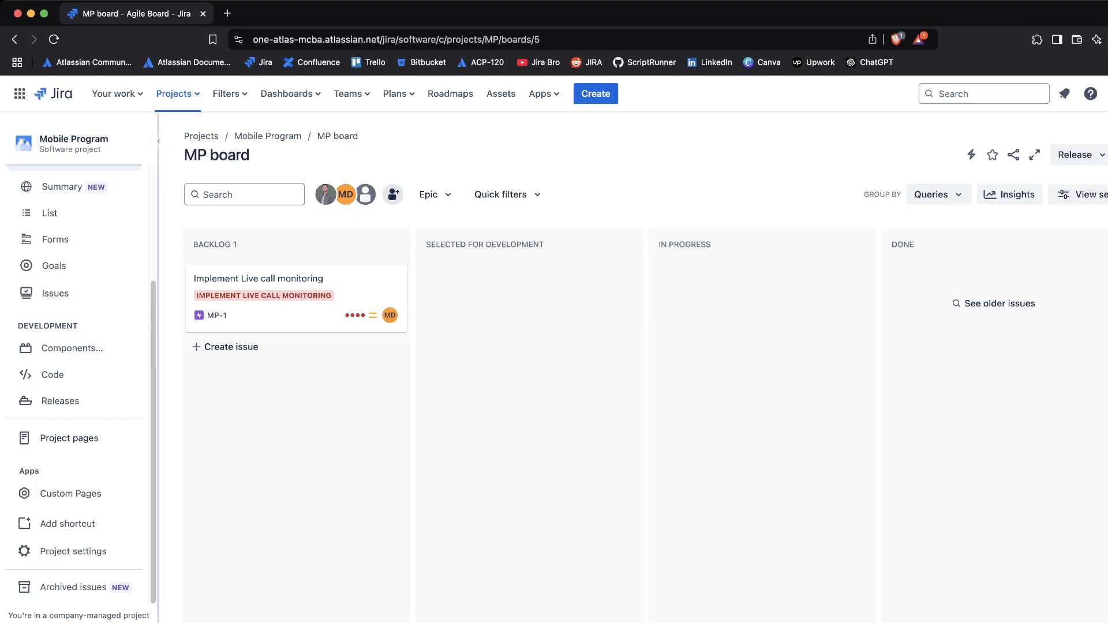
Open the issue collectors page in the Mobile Program project settings and start adding a new issue collector
{"action": "left_click", "coordinate": [74, 551]}
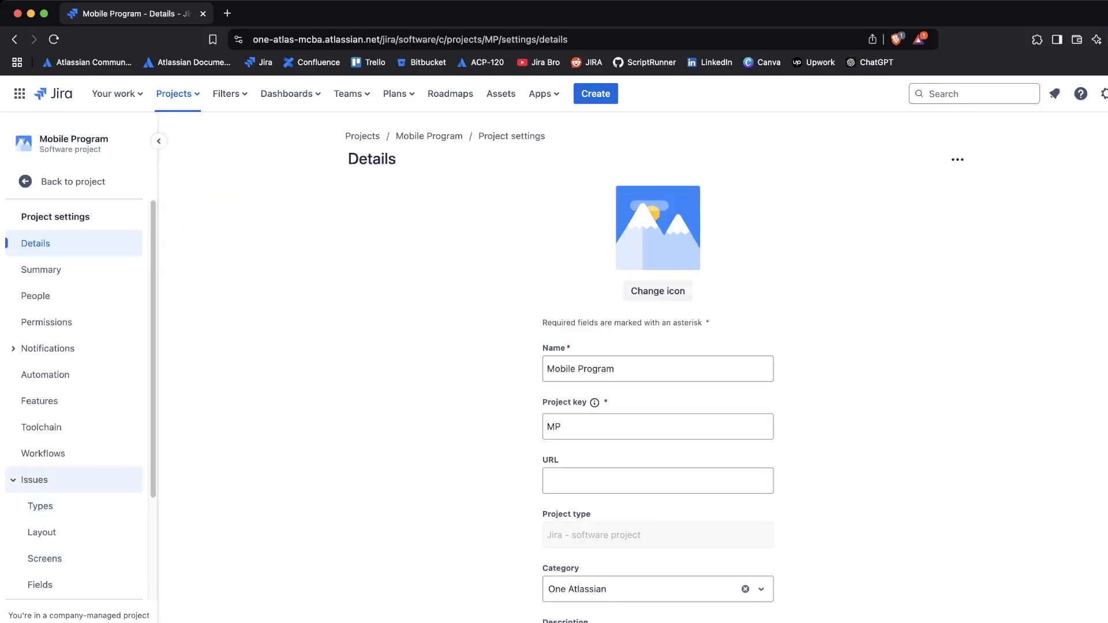
{"action": "scroll", "coordinate": [75, 398], "scroll_direction": "down", "scroll_amount": 3}
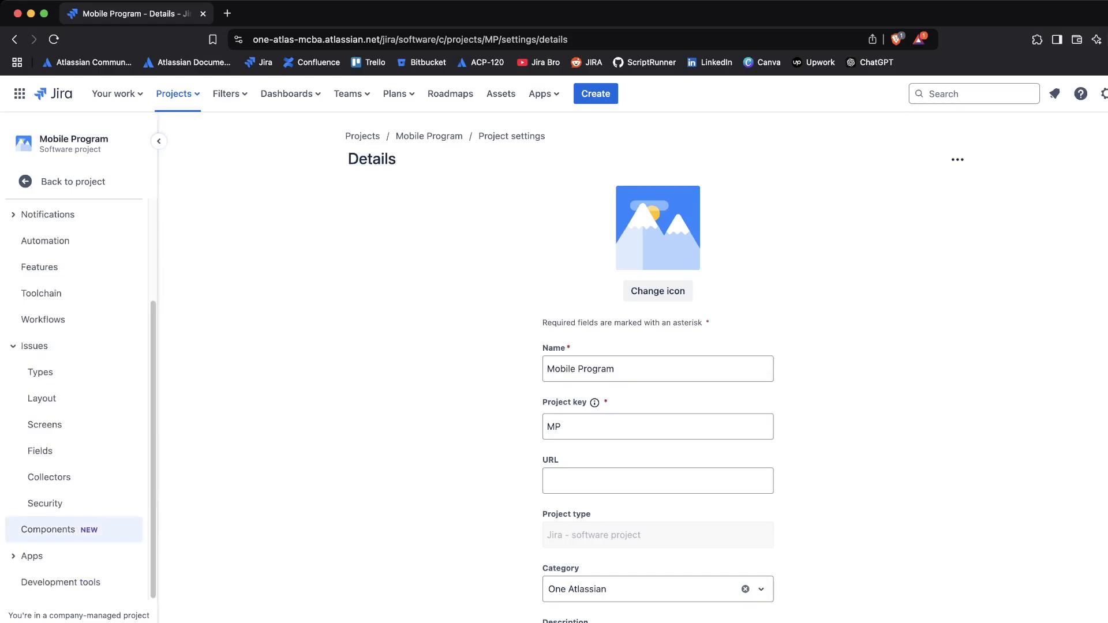
{"action": "left_click", "coordinate": [58, 477]}
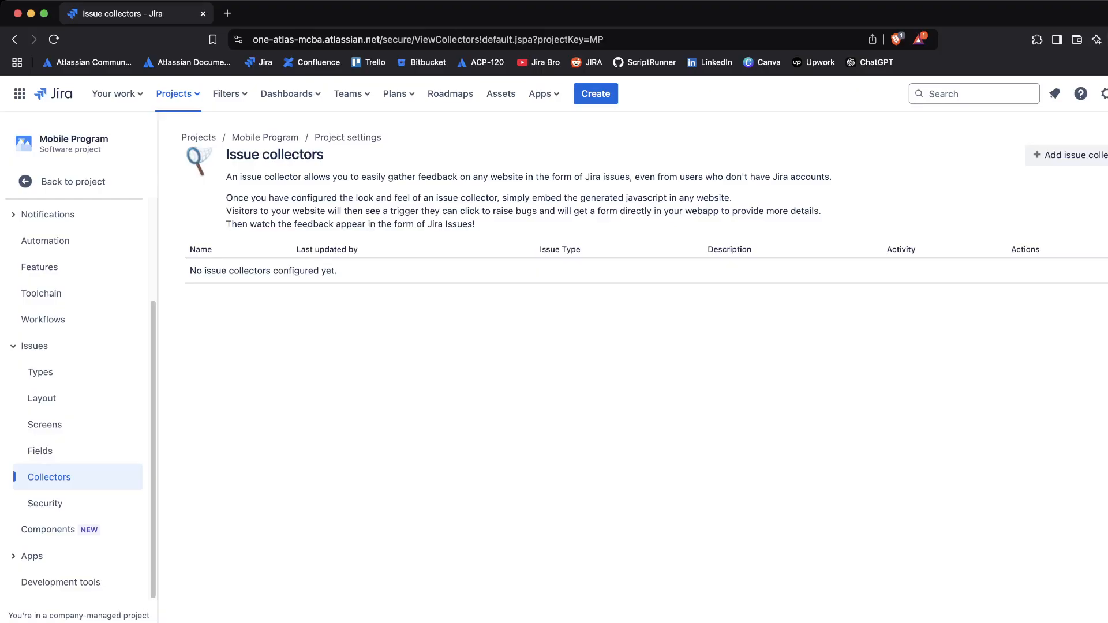
{"action": "left_click", "coordinate": [1069, 155]}
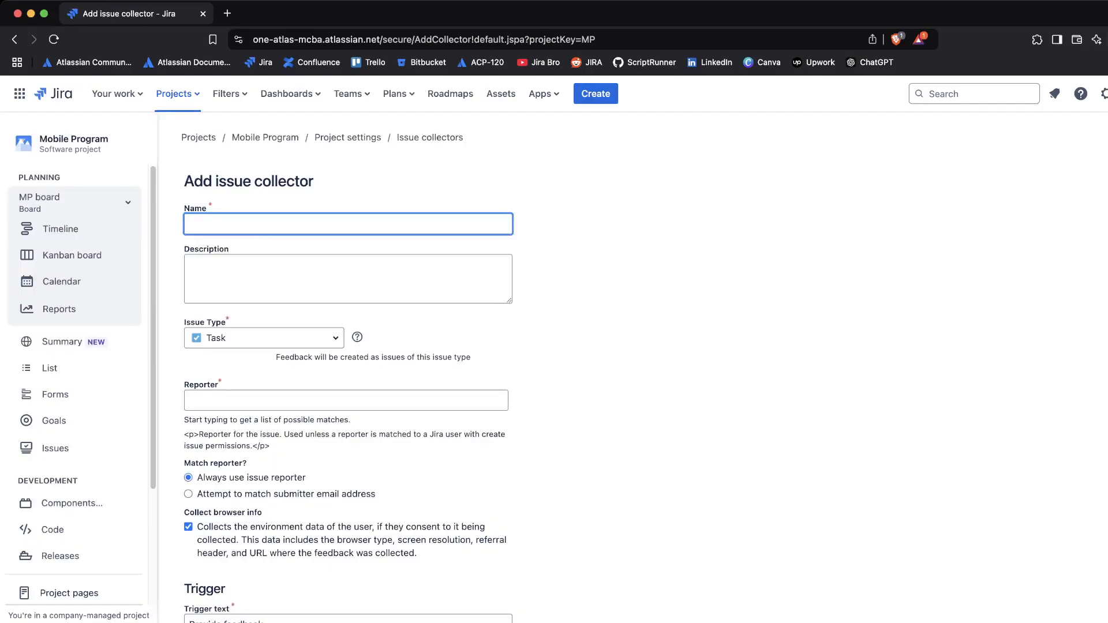
Name the collector "Issue collector" and list the available issue types
{"action": "type", "text": "Issue collector"}
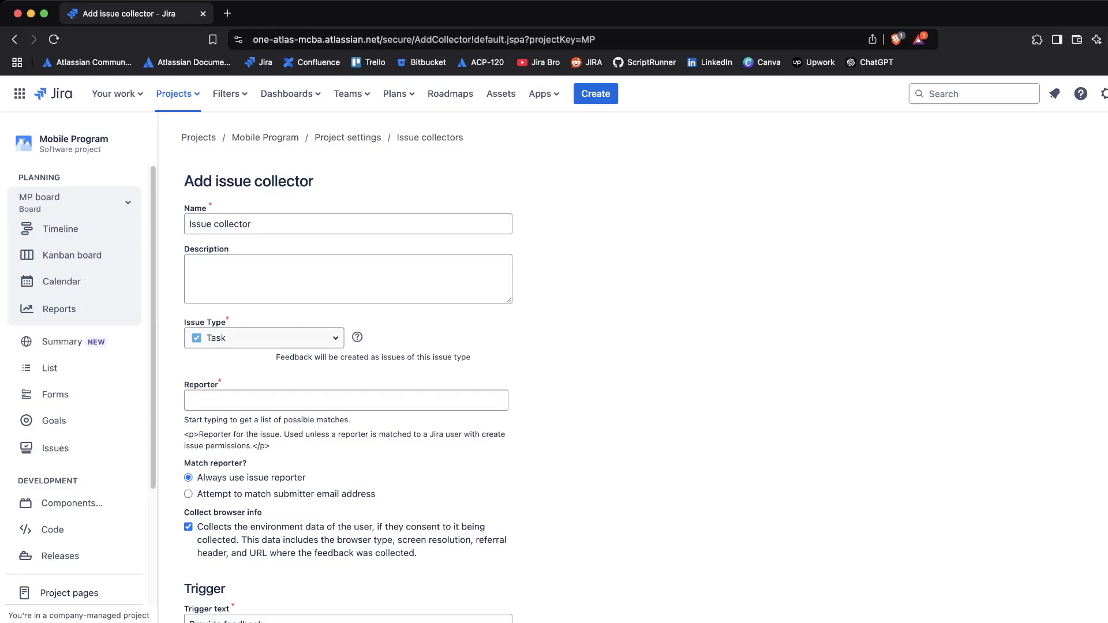
{"action": "left_click_drag", "start_coordinate": [183, 321], "coordinate": [226, 322]}
{"action": "left_click", "coordinate": [248, 322]}
{"action": "left_click", "coordinate": [259, 338]}
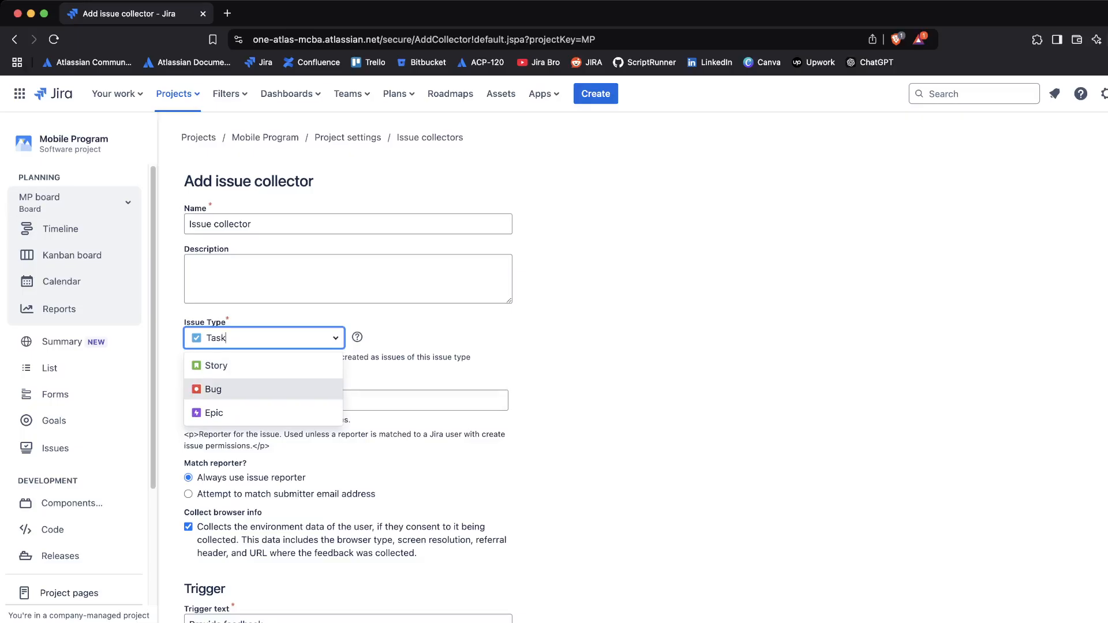
Look up a user by first name and set that person as the collector's reporter
{"action": "left_click", "coordinate": [398, 399]}
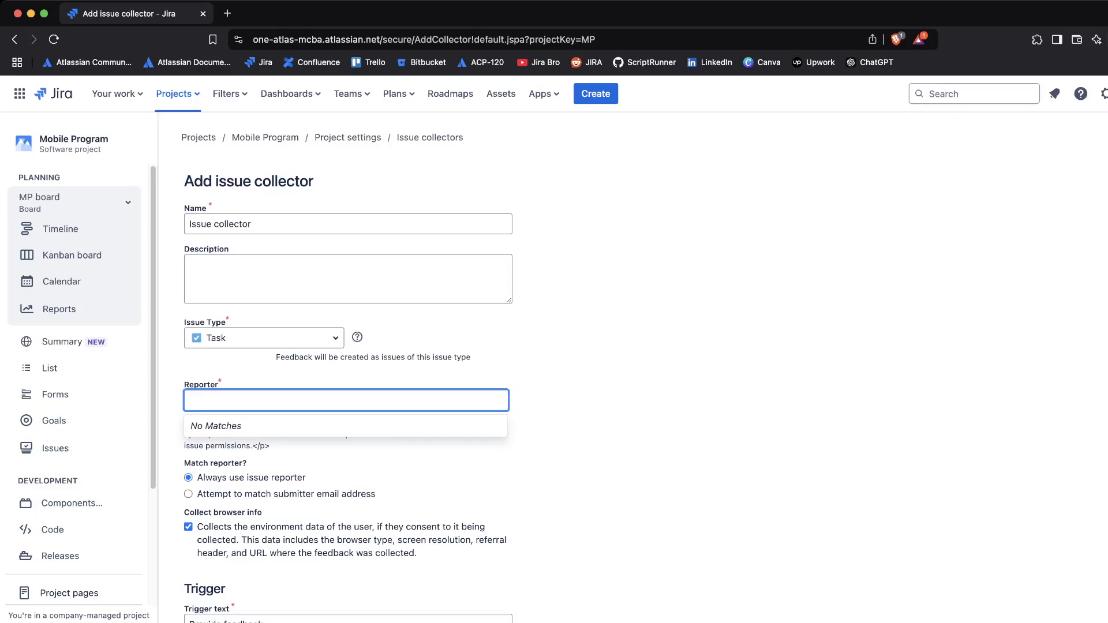
{"action": "type", "text": "alan"}
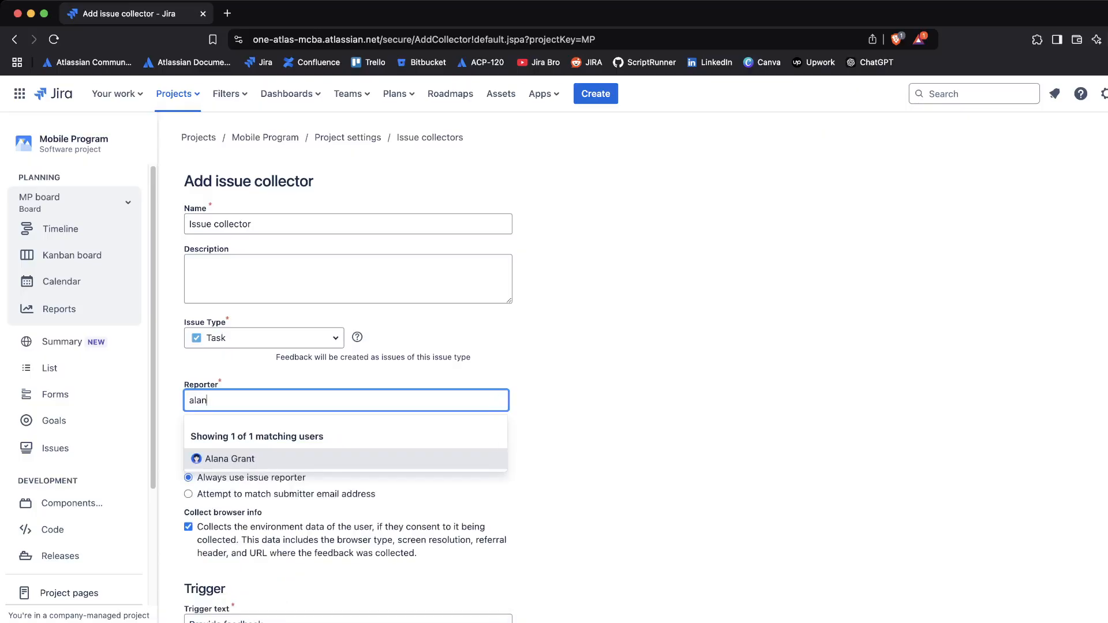
{"action": "key", "text": "Return"}
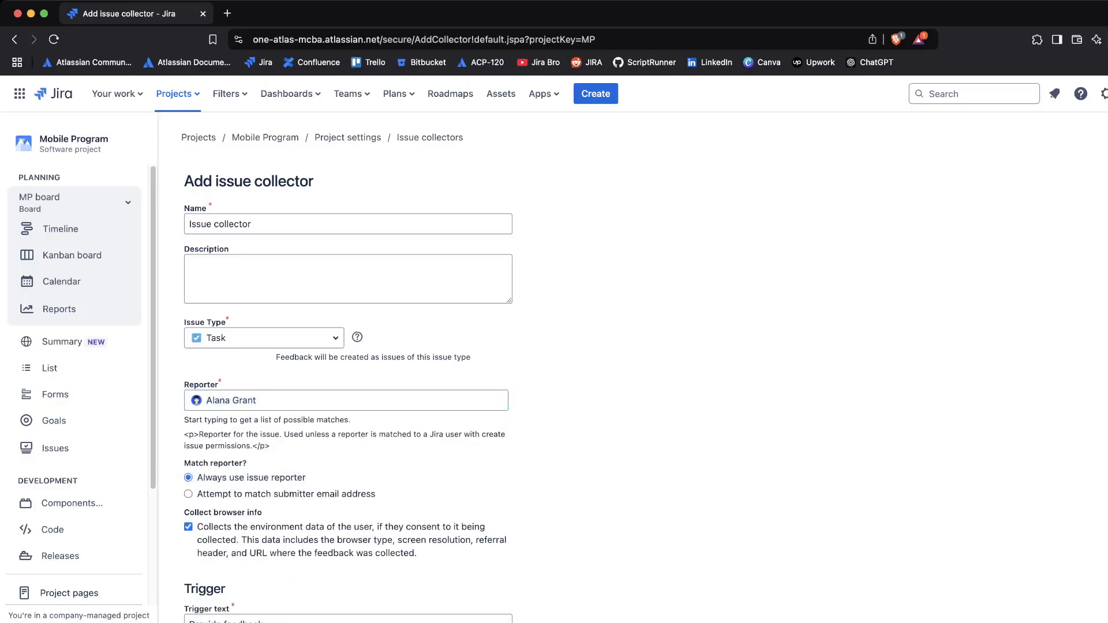
Read the reporter matching options, Always use issue reporter and Attempt to match submitter email address
{"action": "scroll", "coordinate": [346, 367], "scroll_direction": "down", "scroll_amount": 5}
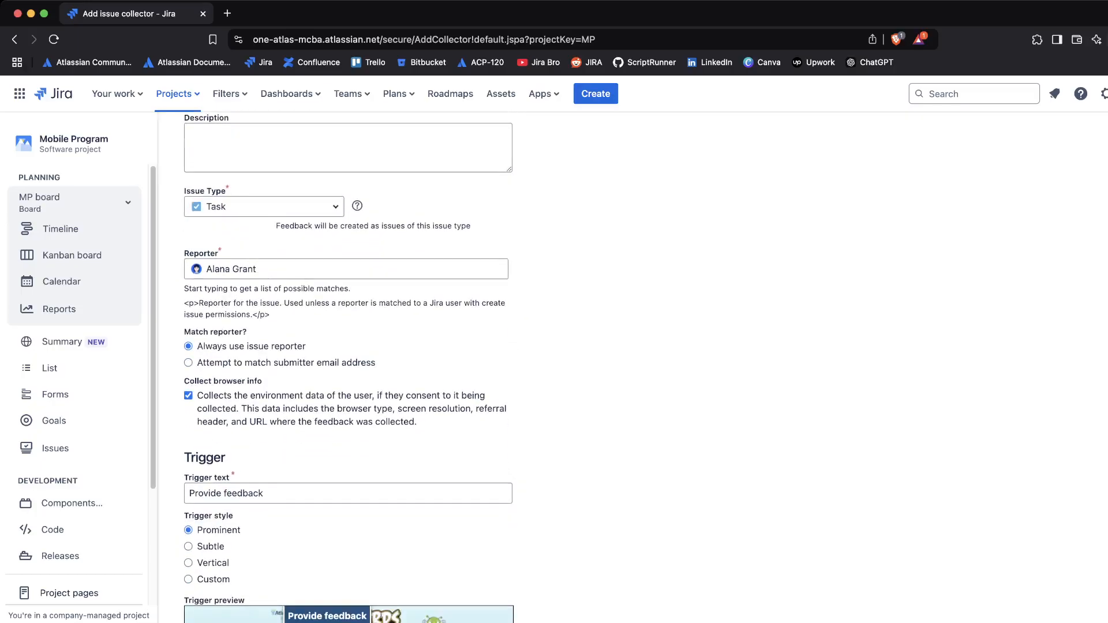
{"action": "left_click_drag", "start_coordinate": [279, 303], "coordinate": [310, 303]}
{"action": "left_click", "coordinate": [310, 303]}
{"action": "left_click_drag", "start_coordinate": [216, 346], "coordinate": [307, 346]}
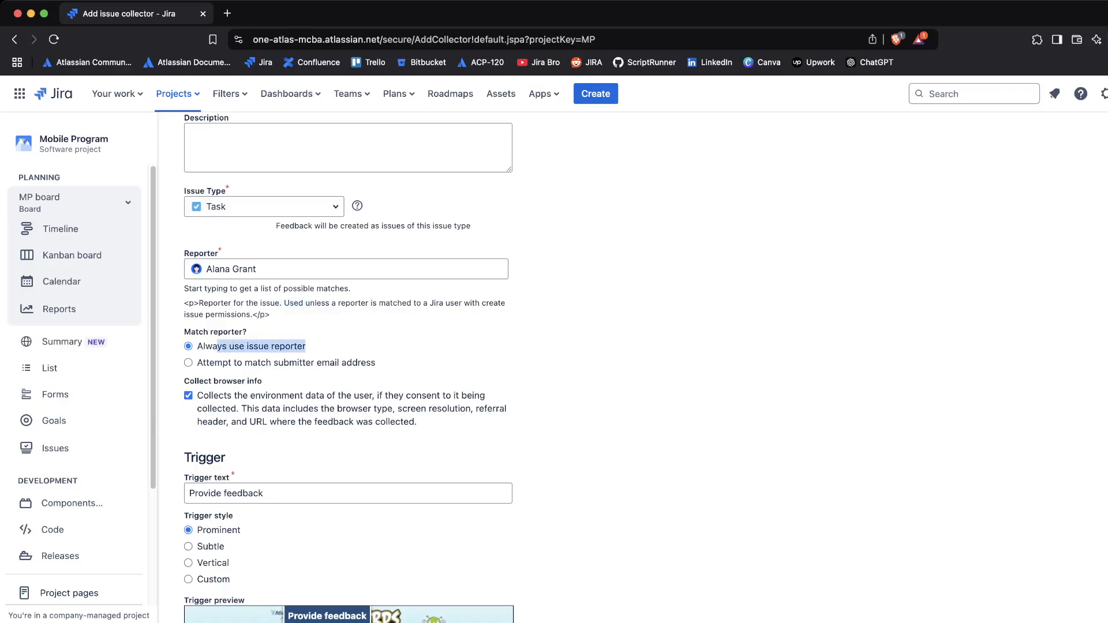
{"action": "left_click", "coordinate": [307, 346]}
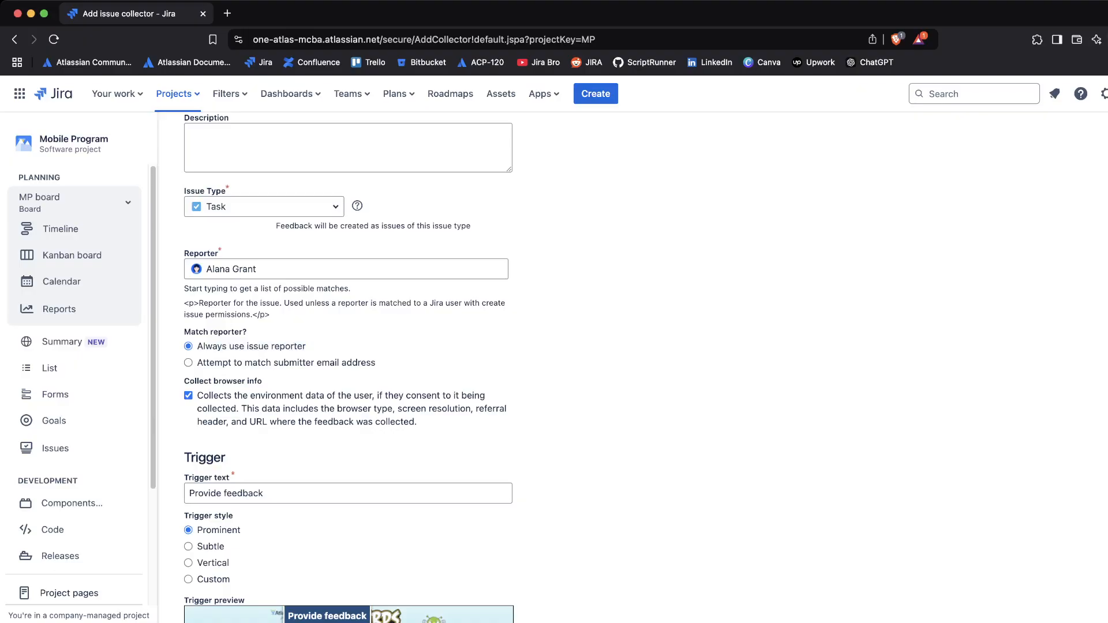
{"action": "left_click_drag", "start_coordinate": [215, 362], "coordinate": [375, 362]}
{"action": "left_click", "coordinate": [375, 362]}
Turn off the collection of browser info for the issue collector
{"action": "scroll", "coordinate": [349, 367], "scroll_direction": "down", "scroll_amount": 3}
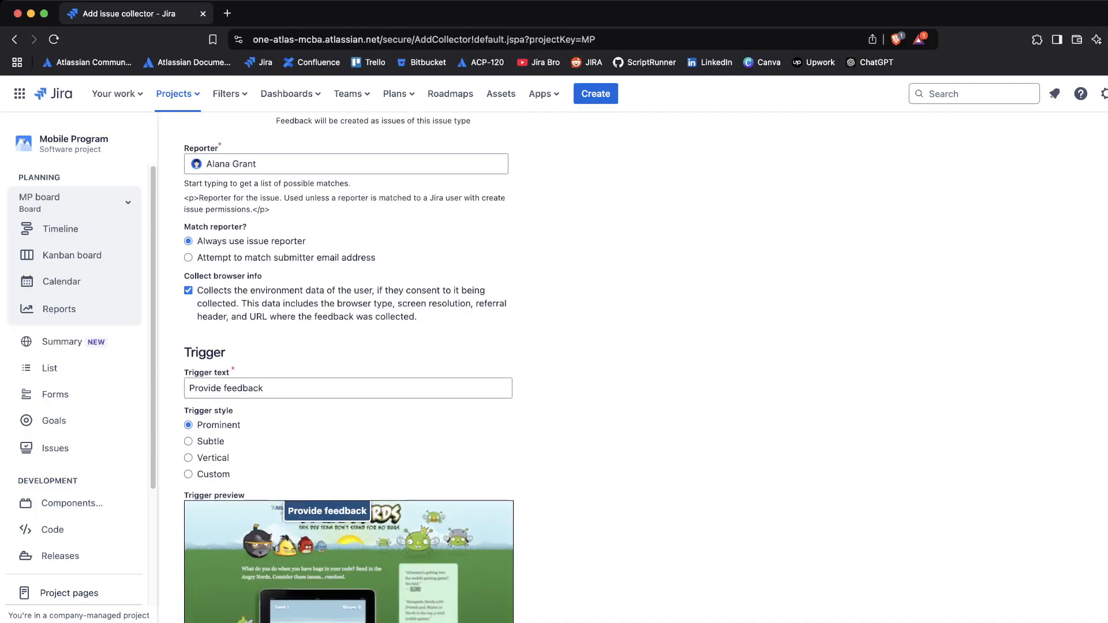
{"action": "left_click_drag", "start_coordinate": [185, 276], "coordinate": [262, 276]}
{"action": "left_click", "coordinate": [262, 276]}
{"action": "left_click", "coordinate": [188, 290]}
Replace the trigger text with "Your opinion:"
{"action": "scroll", "coordinate": [348, 369], "scroll_direction": "down", "scroll_amount": 5}
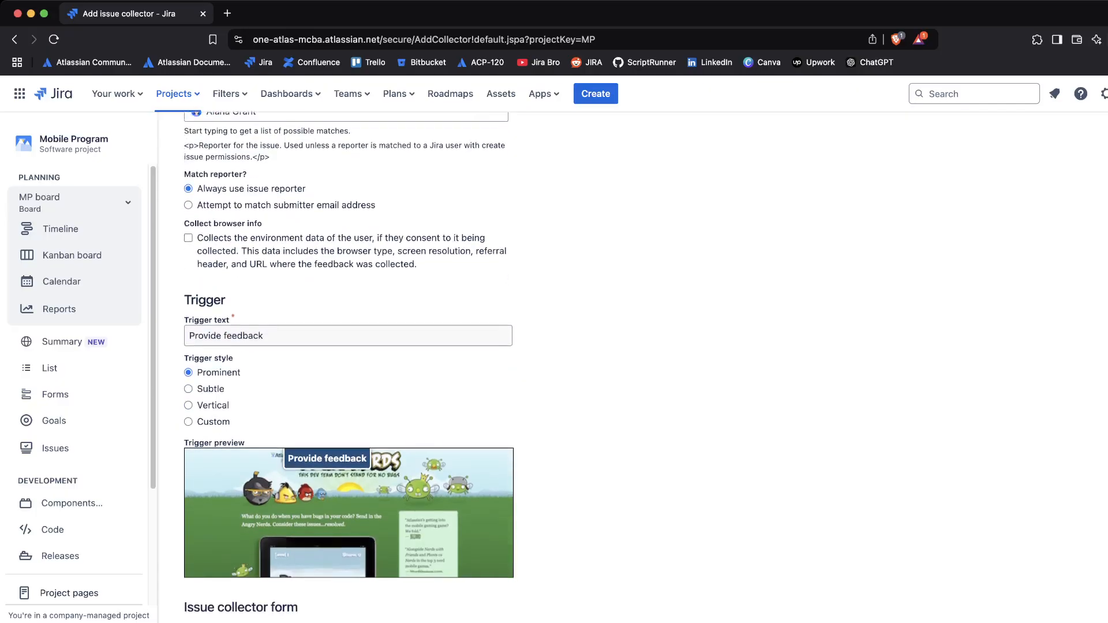
{"action": "scroll", "coordinate": [348, 369], "scroll_direction": "down", "scroll_amount": 1}
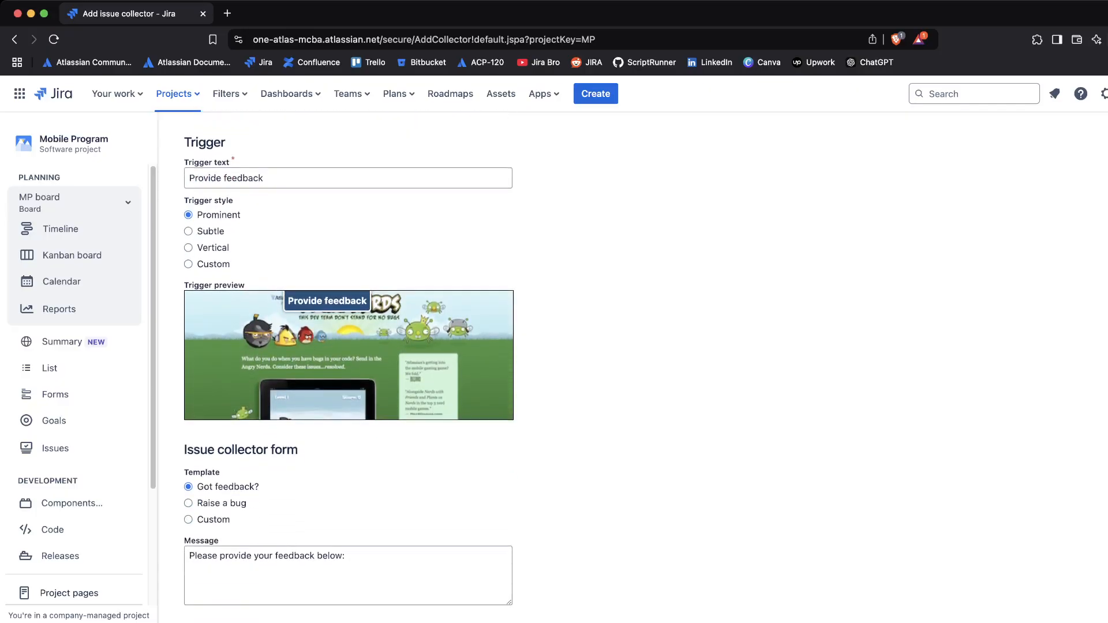
{"action": "double_click", "coordinate": [205, 142]}
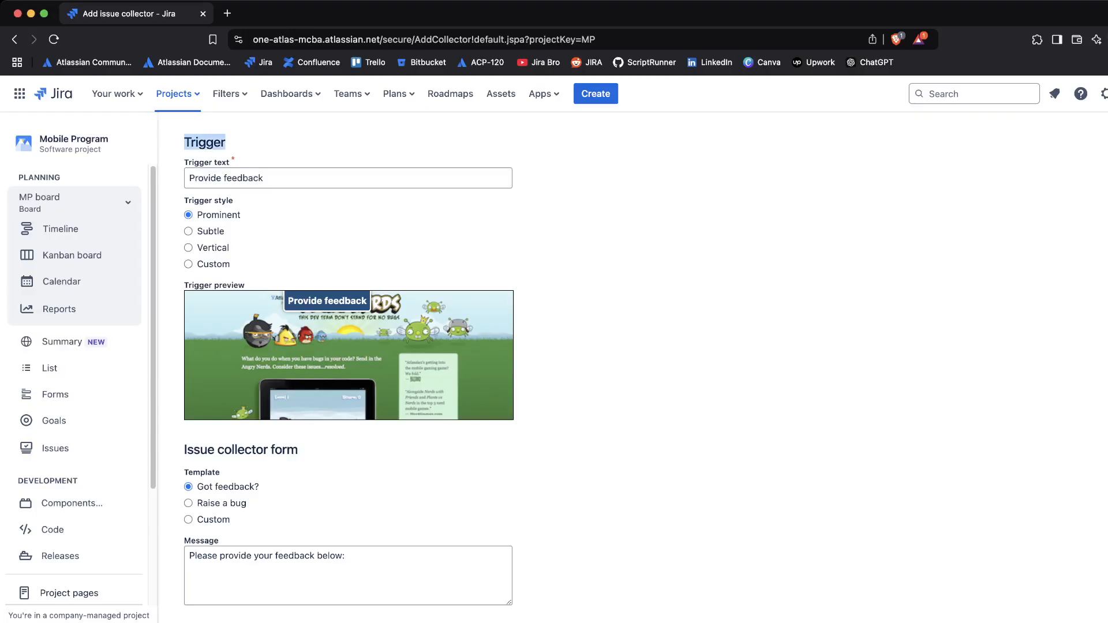
{"action": "mouse_move", "coordinate": [184, 142]}
{"action": "left_mouse_down"}
{"action": "mouse_move", "coordinate": [189, 283]}
{"action": "mouse_move", "coordinate": [247, 285]}
{"action": "mouse_move", "coordinate": [185, 285]}
{"action": "mouse_move", "coordinate": [184, 132]}
{"action": "left_mouse_up"}
{"action": "left_click", "coordinate": [300, 260]}
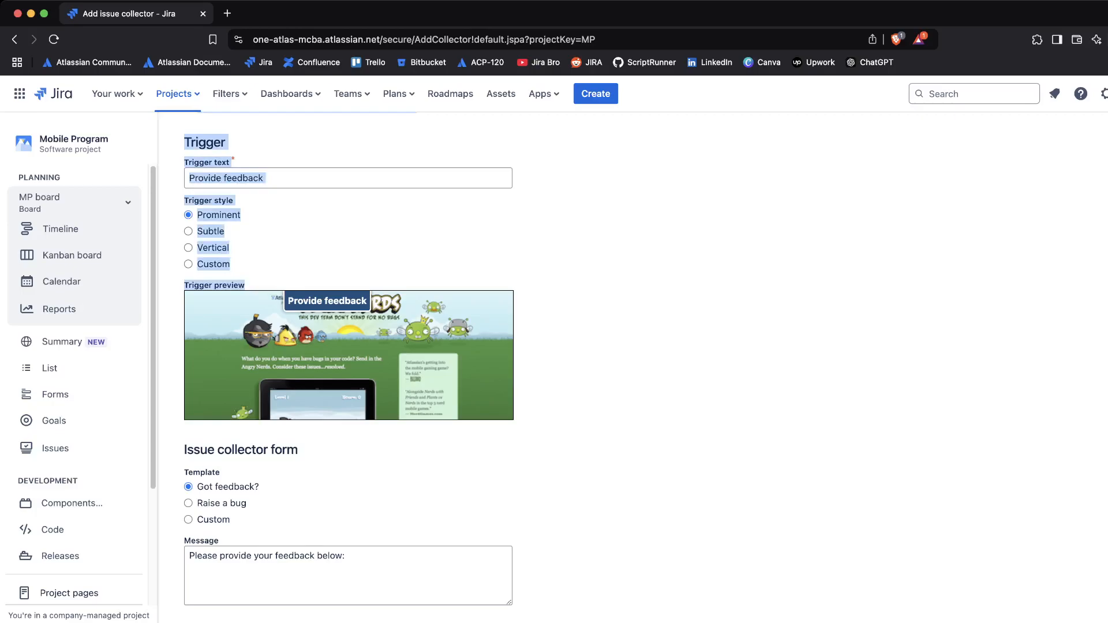
{"action": "left_click", "coordinate": [288, 145]}
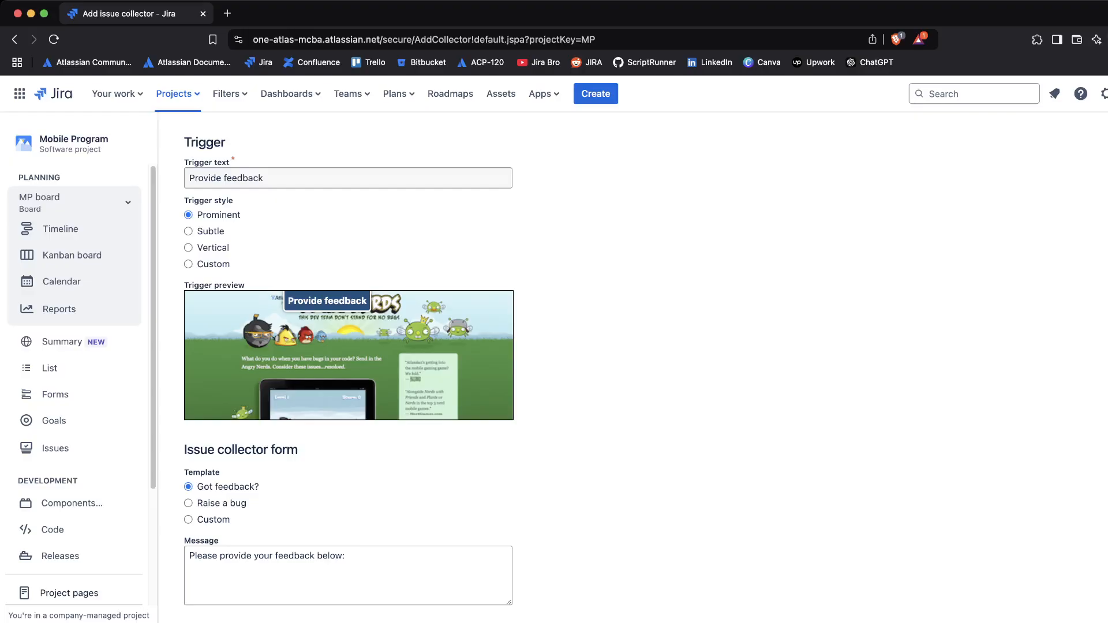
{"action": "left_click_drag", "start_coordinate": [264, 178], "coordinate": [189, 177]}
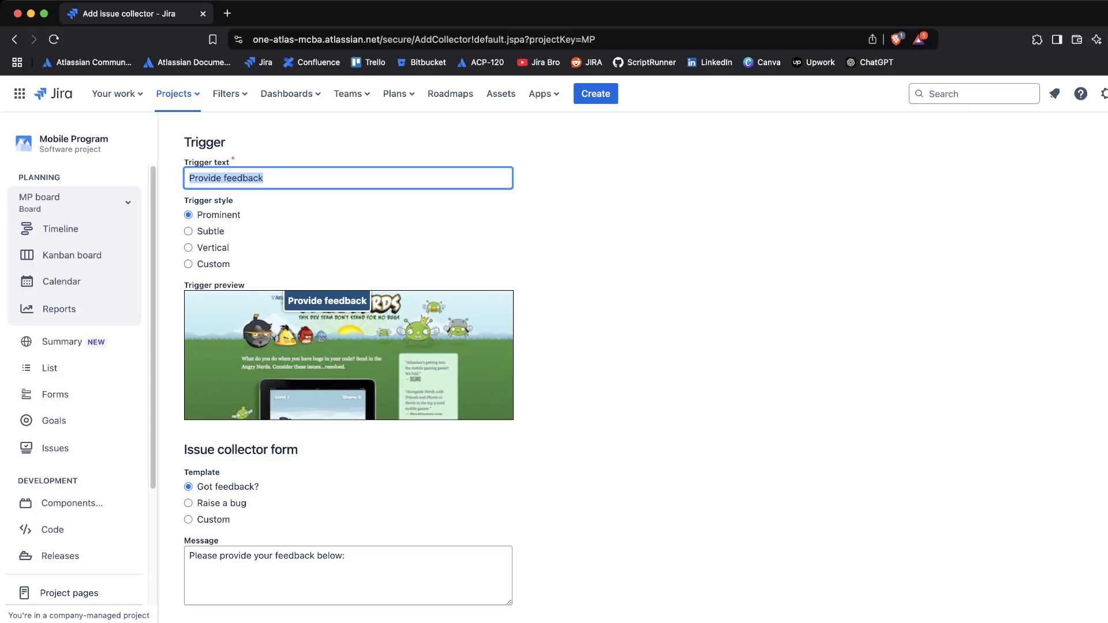
{"action": "type", "text": "You"}
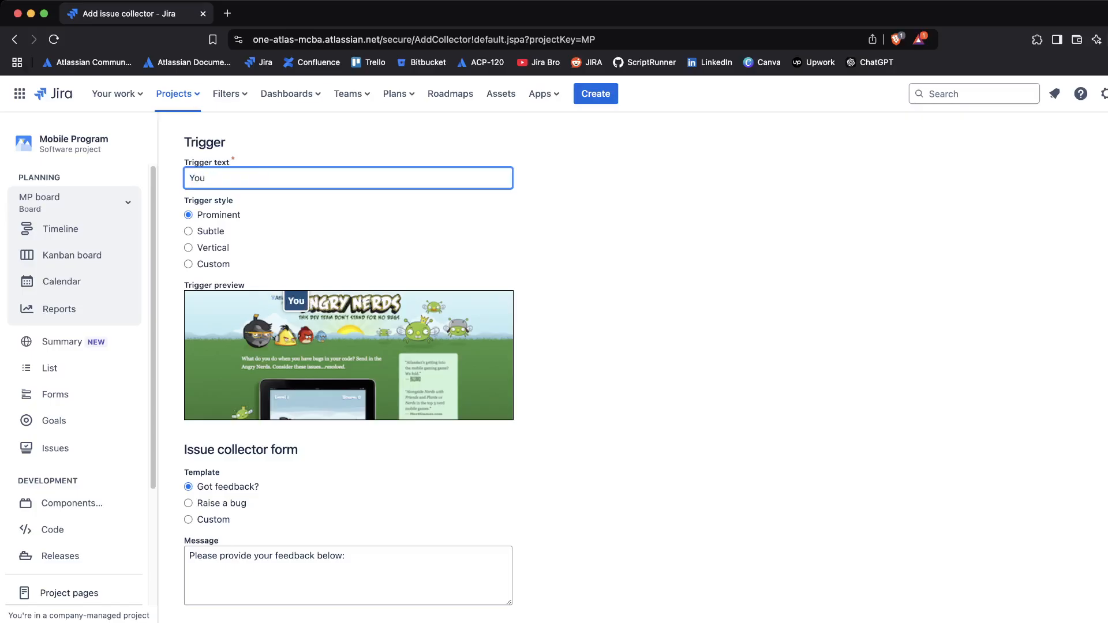
{"action": "type", "text": "r opini"}
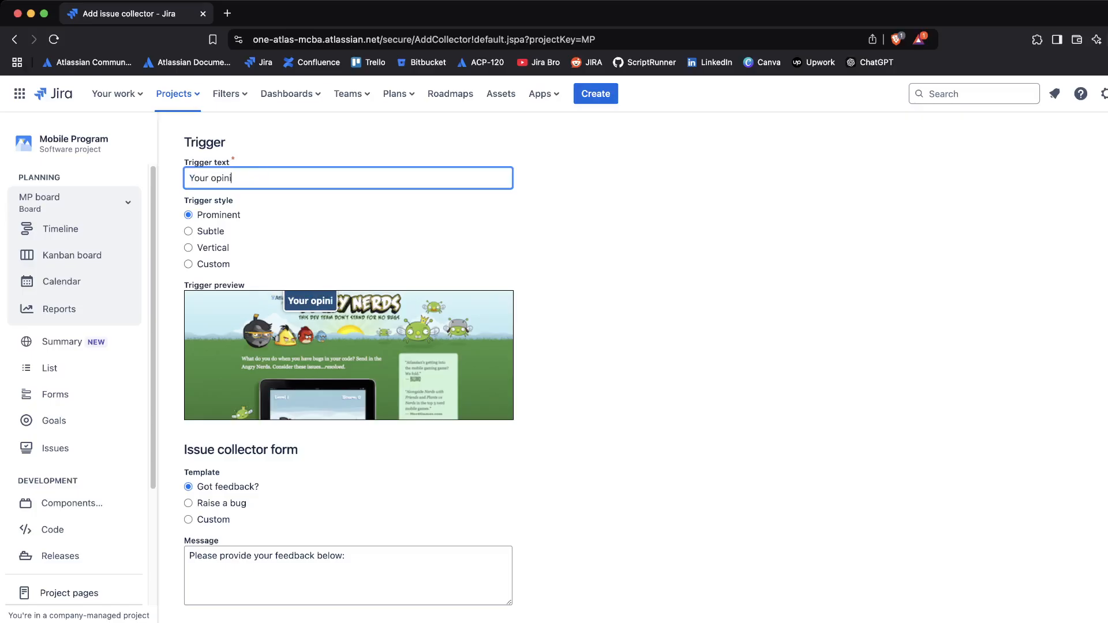
{"action": "type", "text": "on:"}
Compare the Subtle, Vertical and Custom trigger styles and return the trigger to the Prominent style
{"action": "left_click_drag", "start_coordinate": [184, 201], "coordinate": [233, 201]}
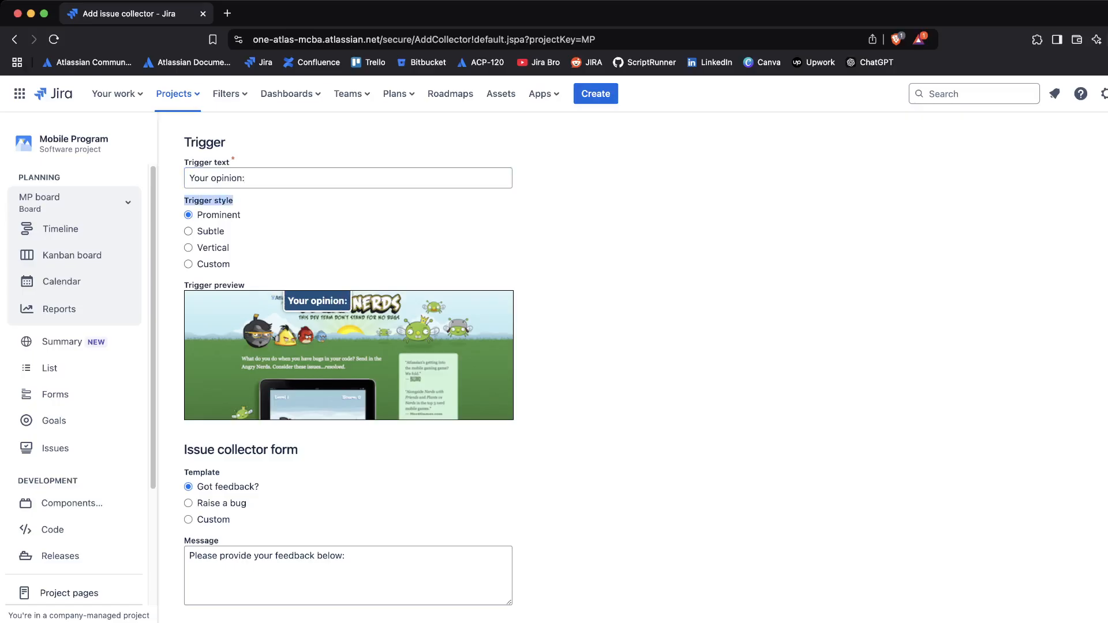
{"action": "left_click", "coordinate": [189, 231]}
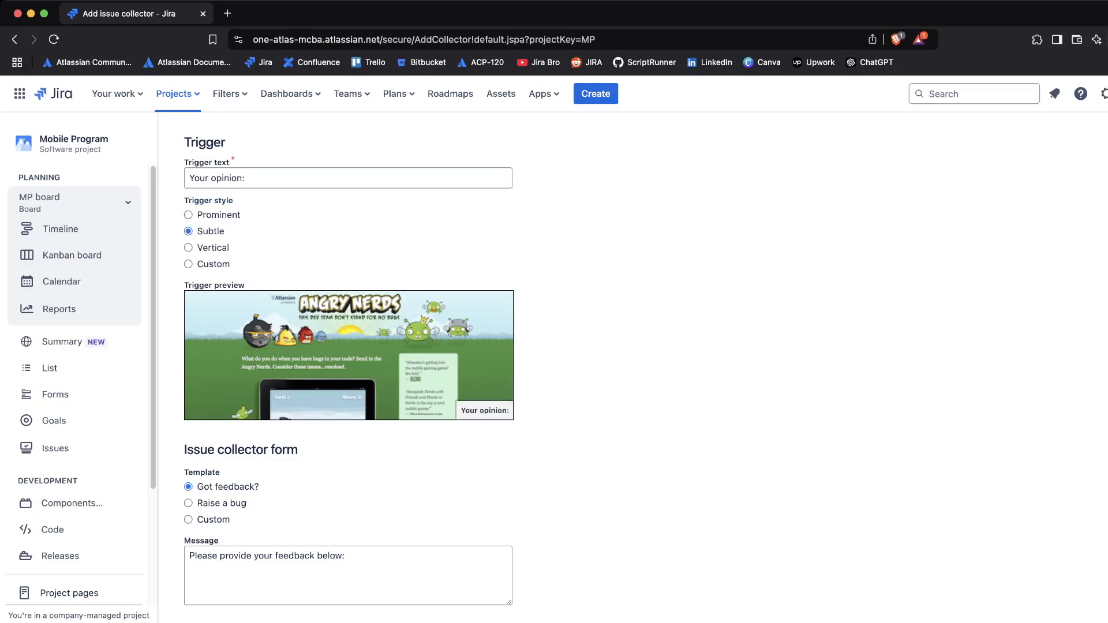
{"action": "left_click", "coordinate": [188, 248]}
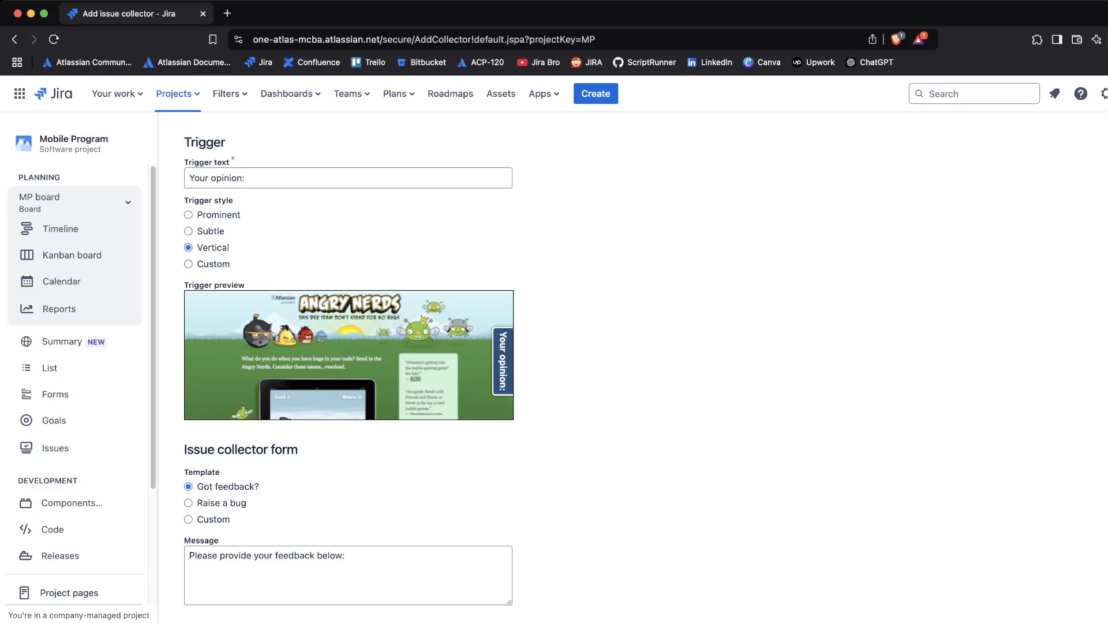
{"action": "left_click", "coordinate": [188, 264]}
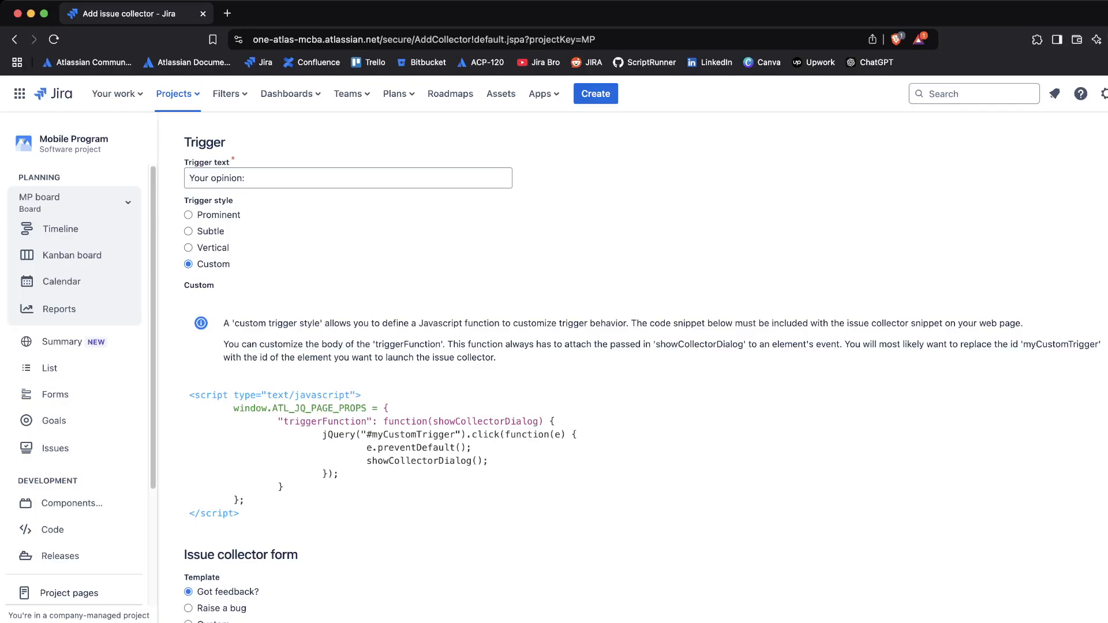
{"action": "left_click", "coordinate": [189, 215]}
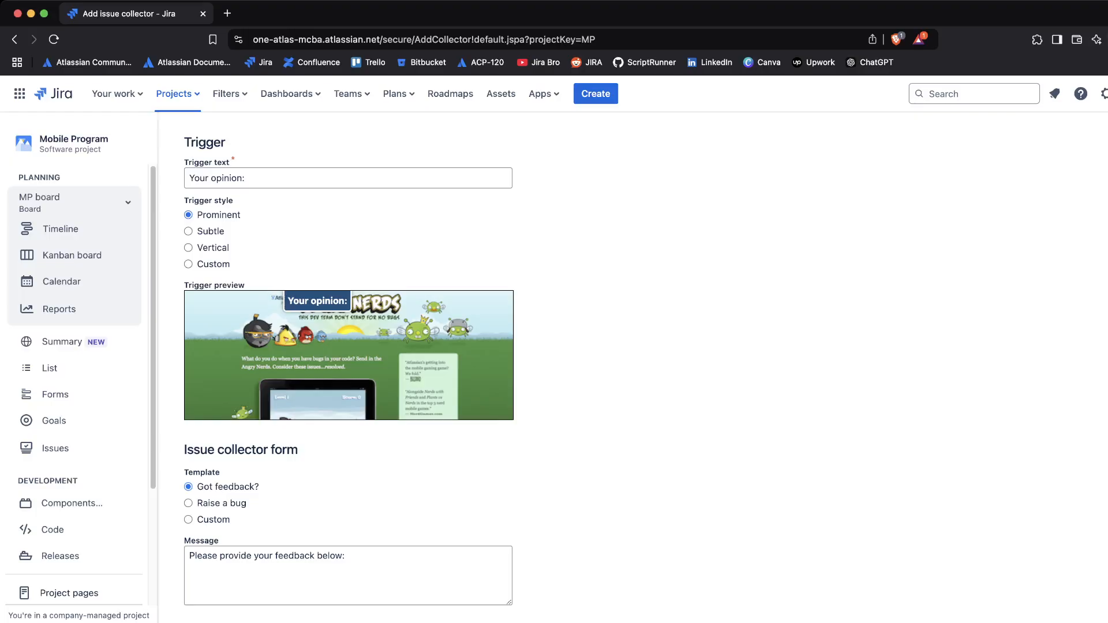
{"action": "left_click", "coordinate": [189, 231]}
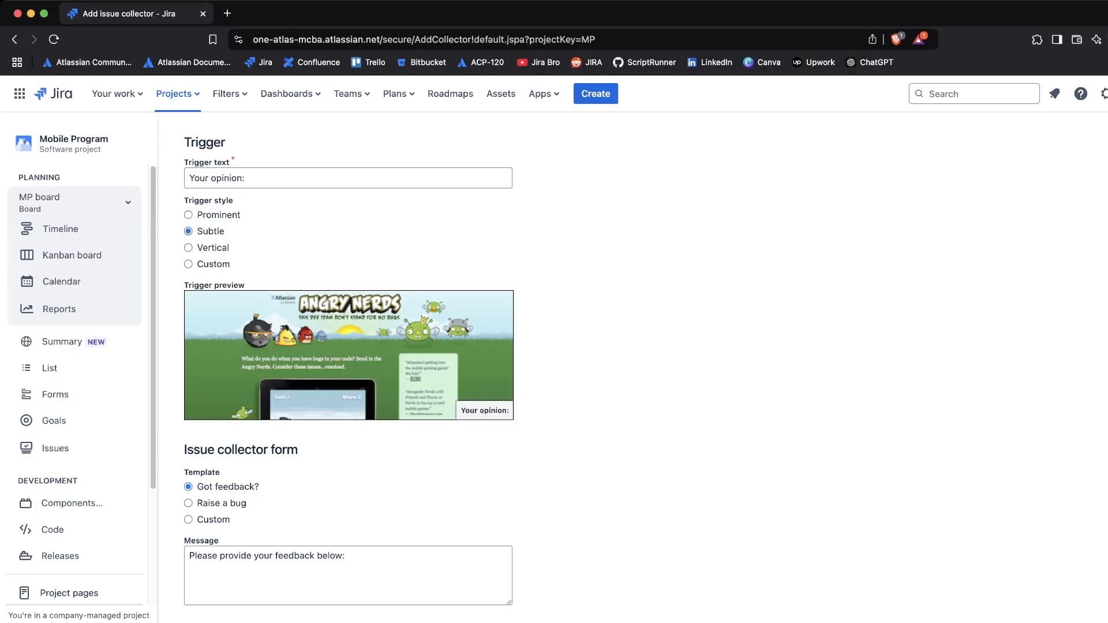
{"action": "left_click", "coordinate": [189, 214]}
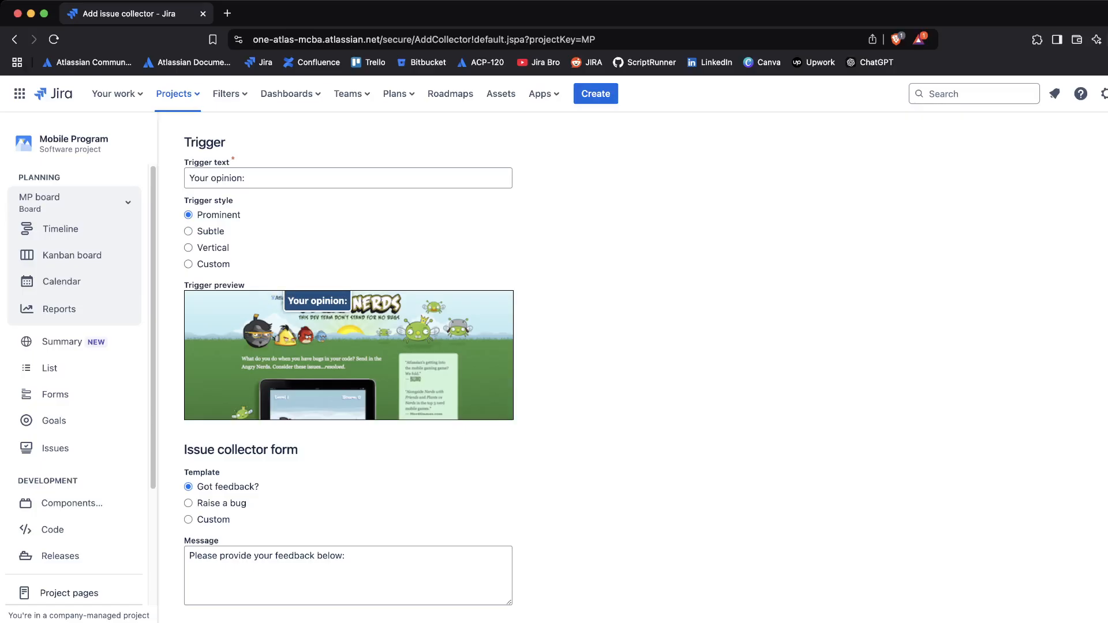
Review the template options of the issue collector form and preview the Raise a bug template
{"action": "scroll", "coordinate": [348, 365], "scroll_direction": "down", "scroll_amount": 8}
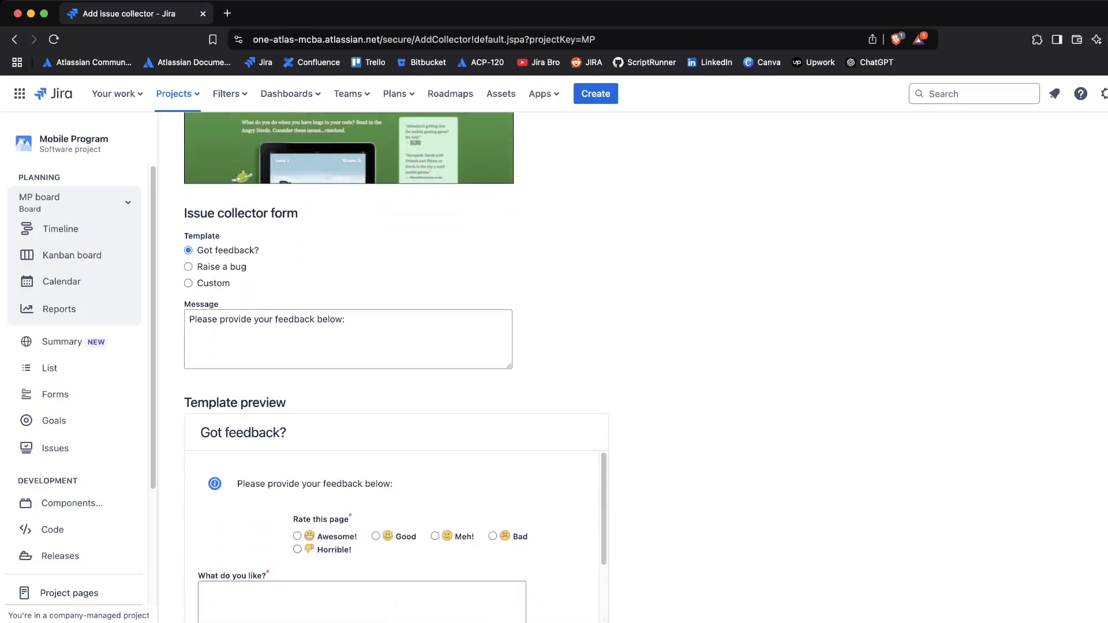
{"action": "scroll", "coordinate": [396, 346], "scroll_direction": "down", "scroll_amount": 1}
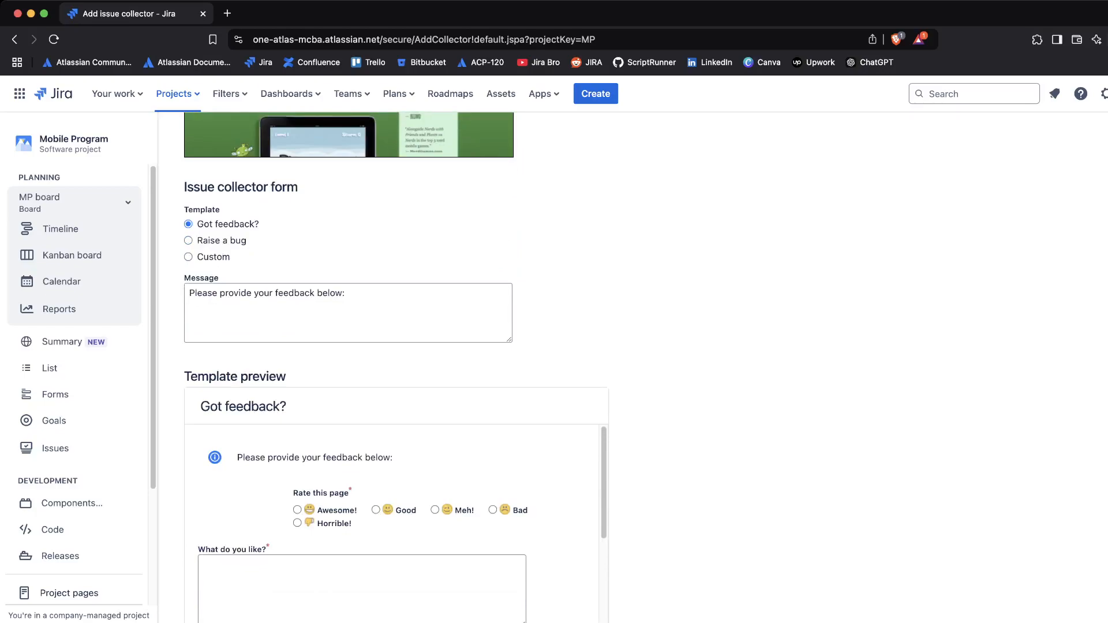
{"action": "left_click_drag", "start_coordinate": [184, 188], "coordinate": [299, 188]}
{"action": "left_click", "coordinate": [311, 189]}
{"action": "left_click_drag", "start_coordinate": [188, 210], "coordinate": [216, 210]}
{"action": "left_click", "coordinate": [230, 210]}
{"action": "left_click_drag", "start_coordinate": [198, 224], "coordinate": [250, 225]}
{"action": "left_click", "coordinate": [189, 240]}
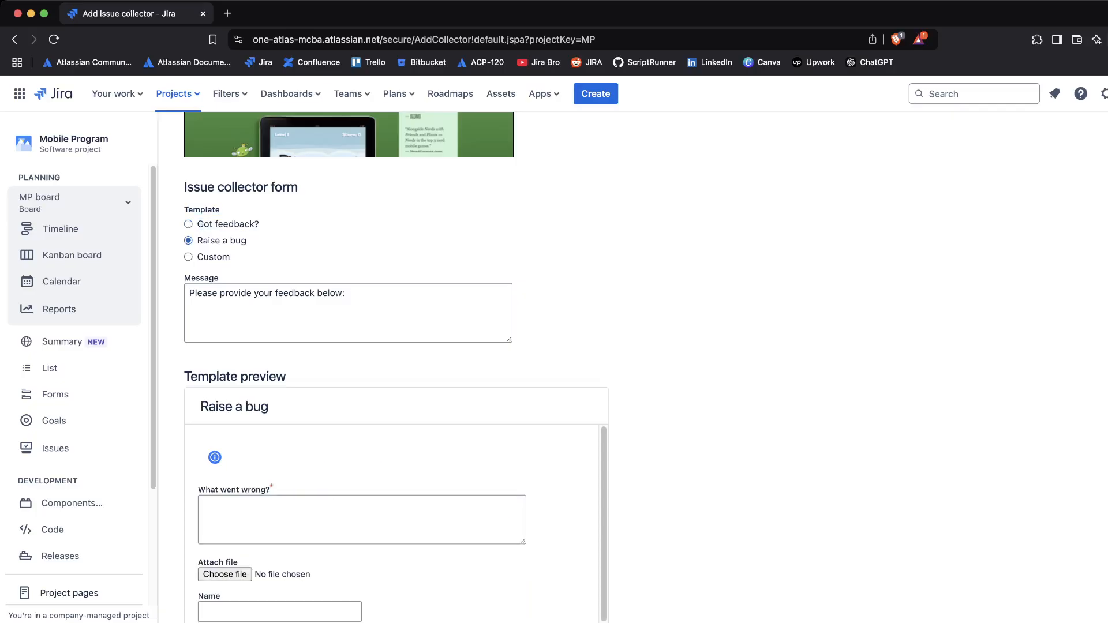
Use the Custom template for the collector form and include only Description from the custom fields
{"action": "left_click", "coordinate": [189, 257]}
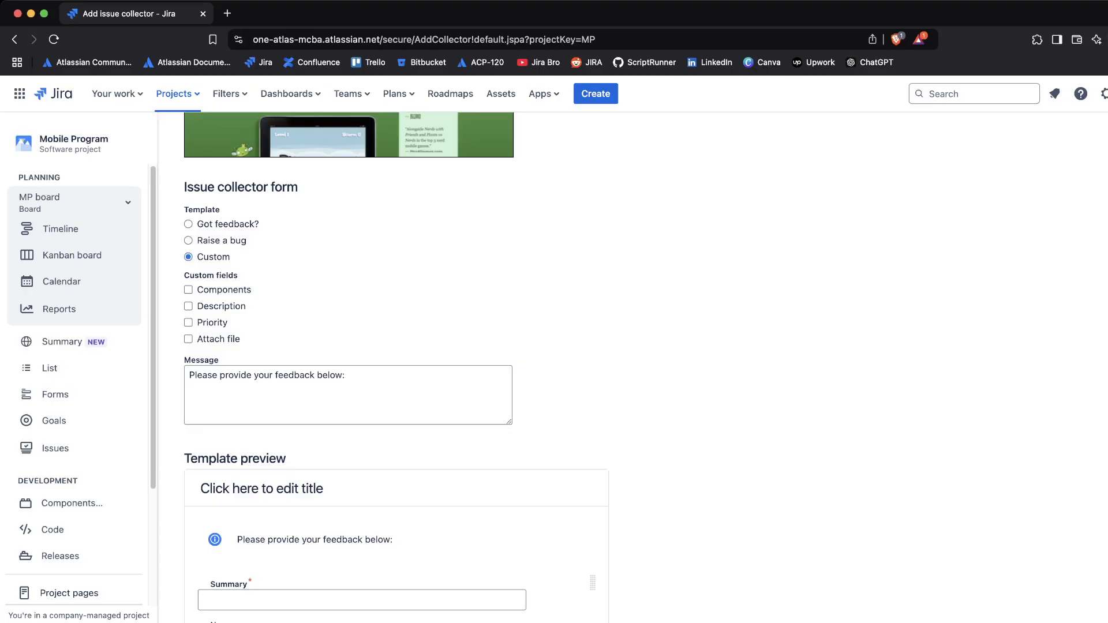
{"action": "left_click", "coordinate": [188, 306]}
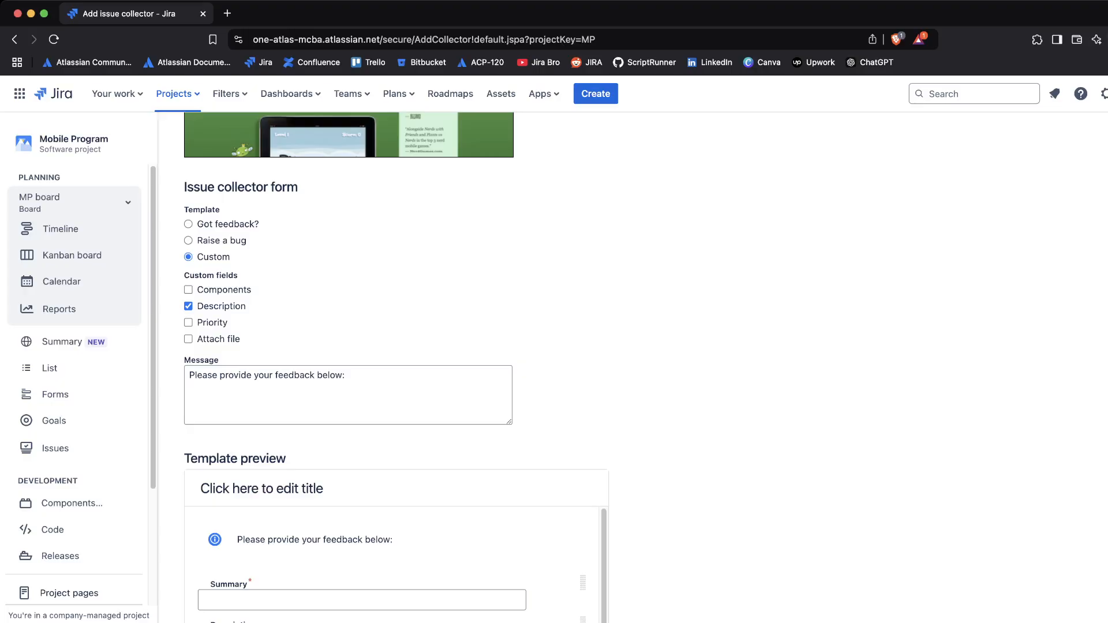
{"action": "left_click", "coordinate": [188, 339]}
{"action": "left_click", "coordinate": [188, 339]}
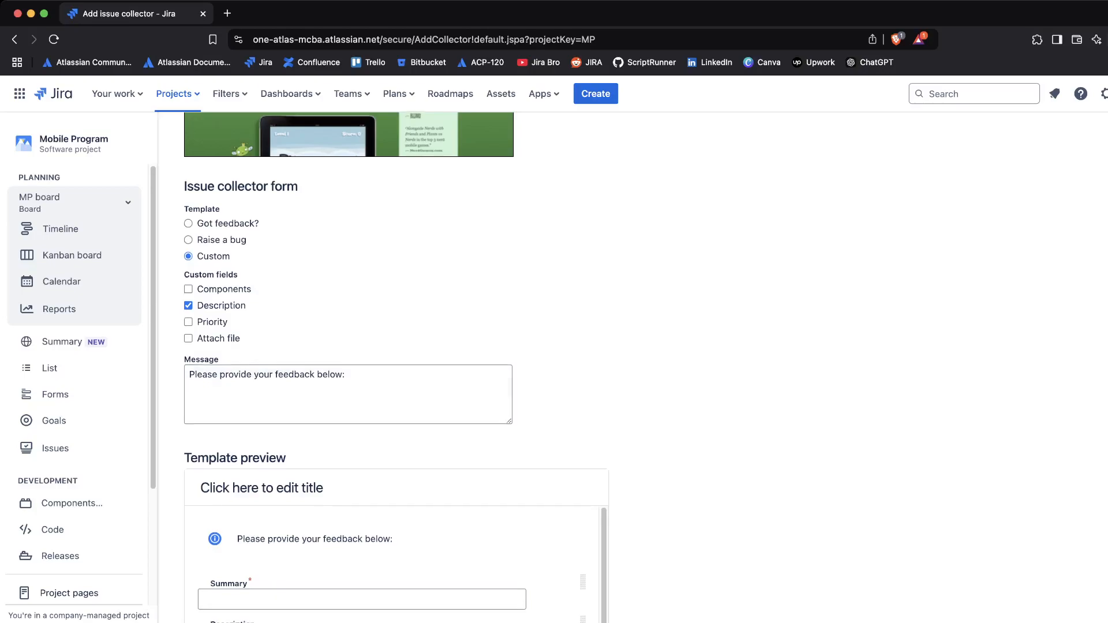
{"action": "scroll", "coordinate": [396, 367], "scroll_direction": "down", "scroll_amount": 3}
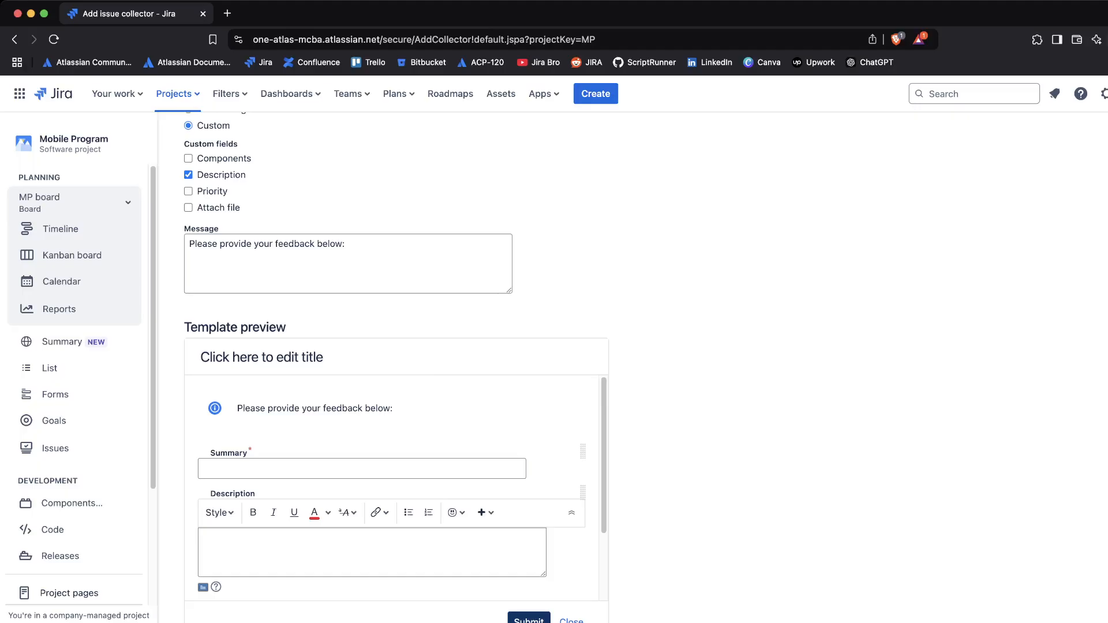
Set the title of the collector form in the template preview to "Issue collector test"
{"action": "left_click", "coordinate": [261, 357]}
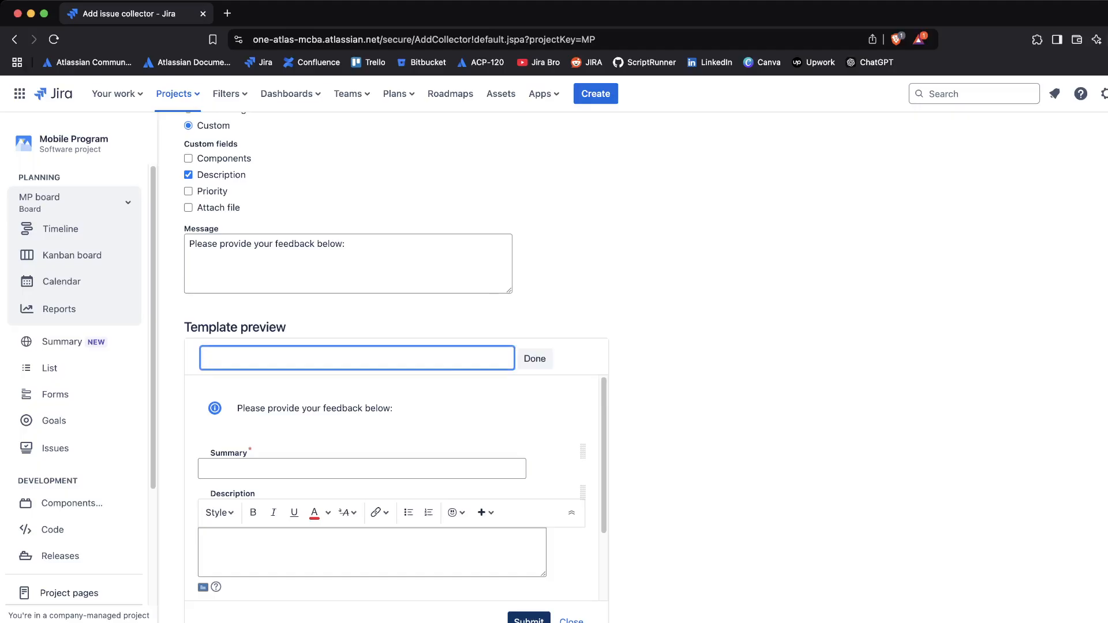
{"action": "type", "text": "Issue collector "}
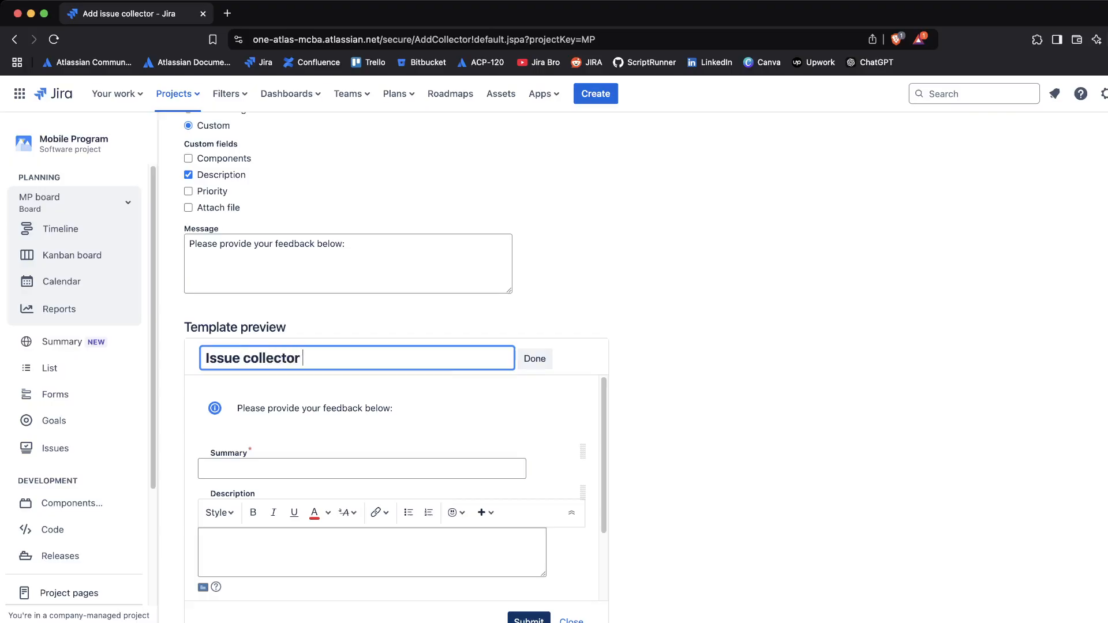
{"action": "type", "text": "test"}
{"action": "key", "text": "Return"}
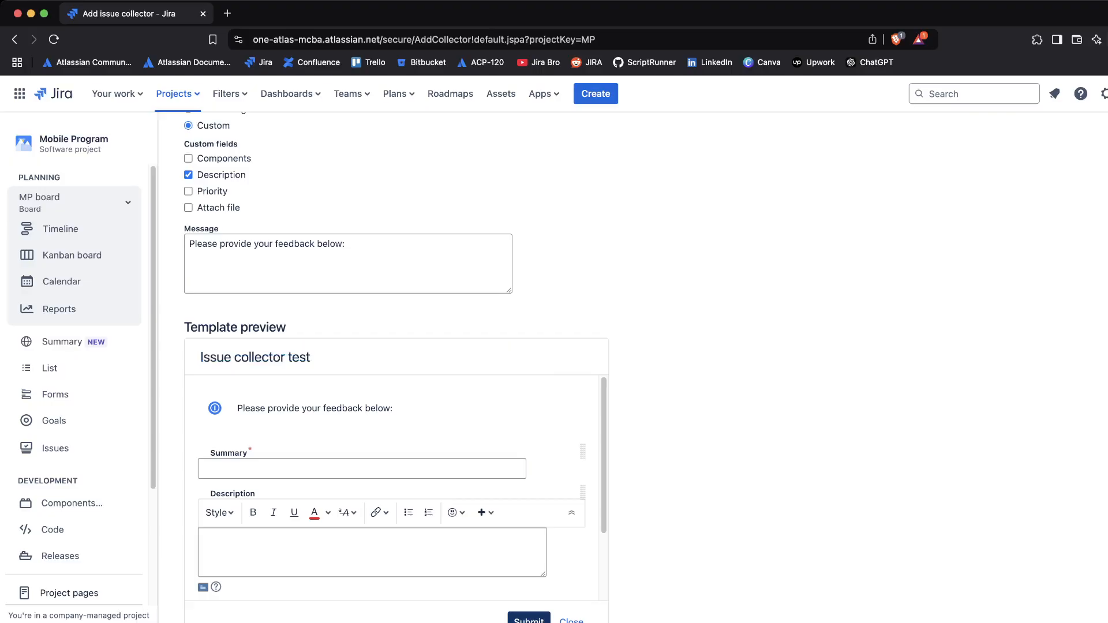
Examine the fields in the template preview and try moving the Description field above Summary
{"action": "scroll", "coordinate": [397, 367], "scroll_direction": "down", "scroll_amount": 1}
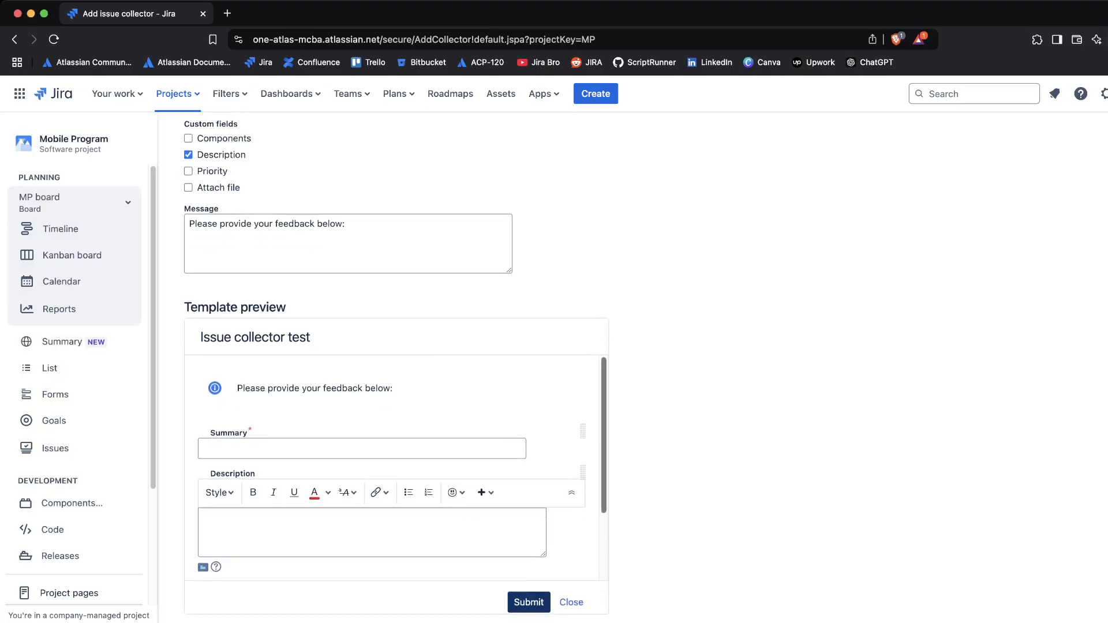
{"action": "scroll", "coordinate": [392, 467], "scroll_direction": "down", "scroll_amount": 3}
{"action": "scroll", "coordinate": [392, 468], "scroll_direction": "up", "scroll_amount": 3}
{"action": "scroll", "coordinate": [393, 467], "scroll_direction": "down", "scroll_amount": 3}
{"action": "scroll", "coordinate": [402, 467], "scroll_direction": "up", "scroll_amount": 3}
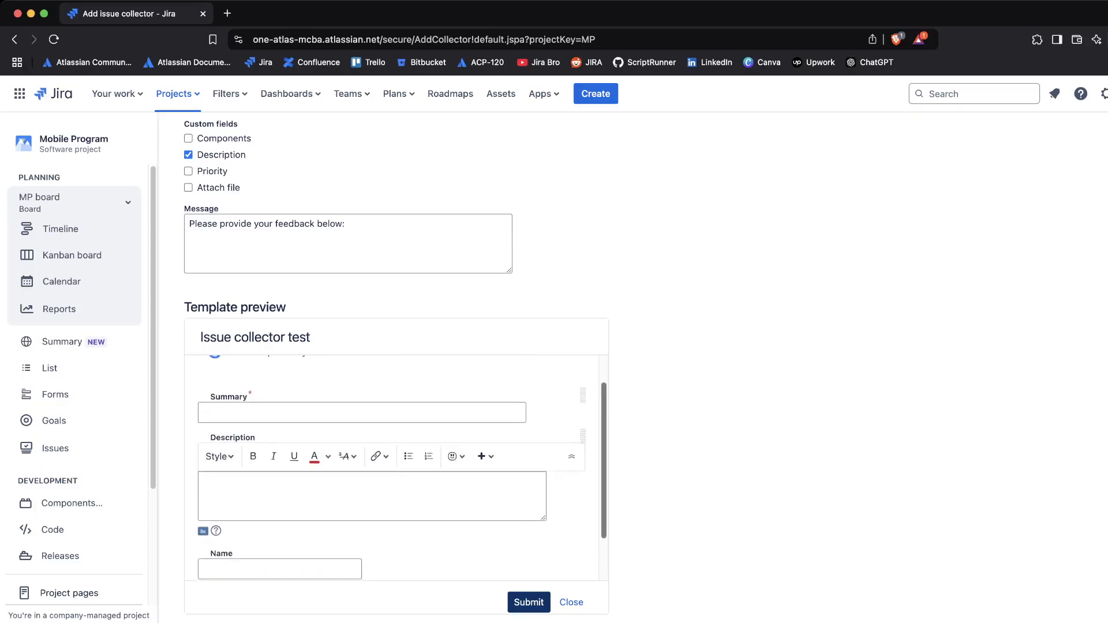
{"action": "scroll", "coordinate": [402, 467], "scroll_direction": "down", "scroll_amount": 1}
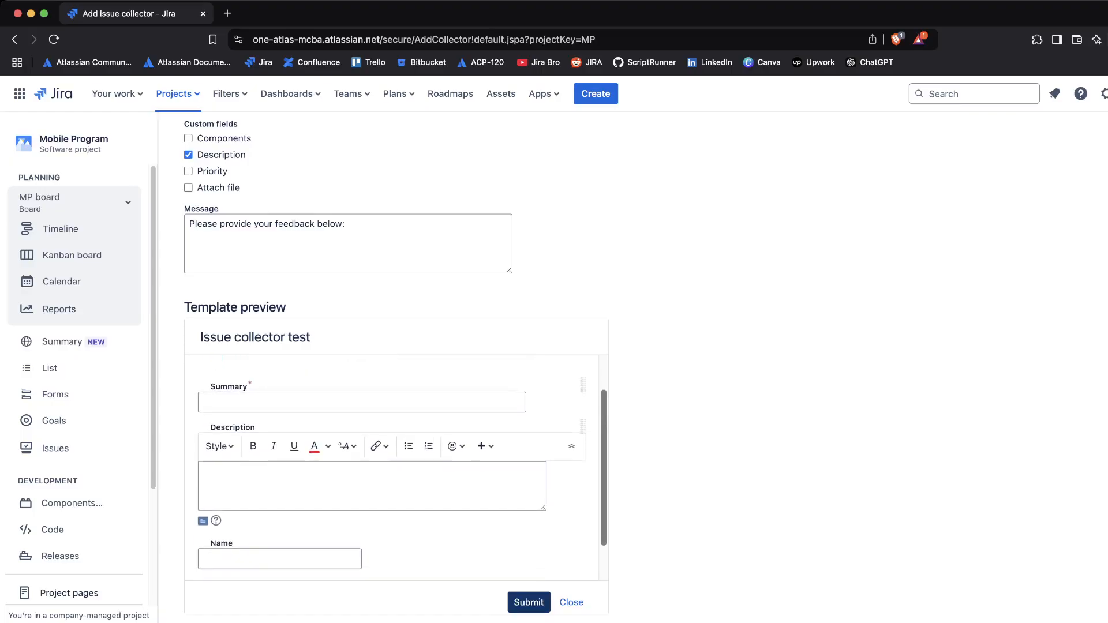
{"action": "left_click_drag", "start_coordinate": [582, 426], "coordinate": [578, 369]}
{"action": "left_click_drag", "start_coordinate": [604, 421], "coordinate": [582, 551]}
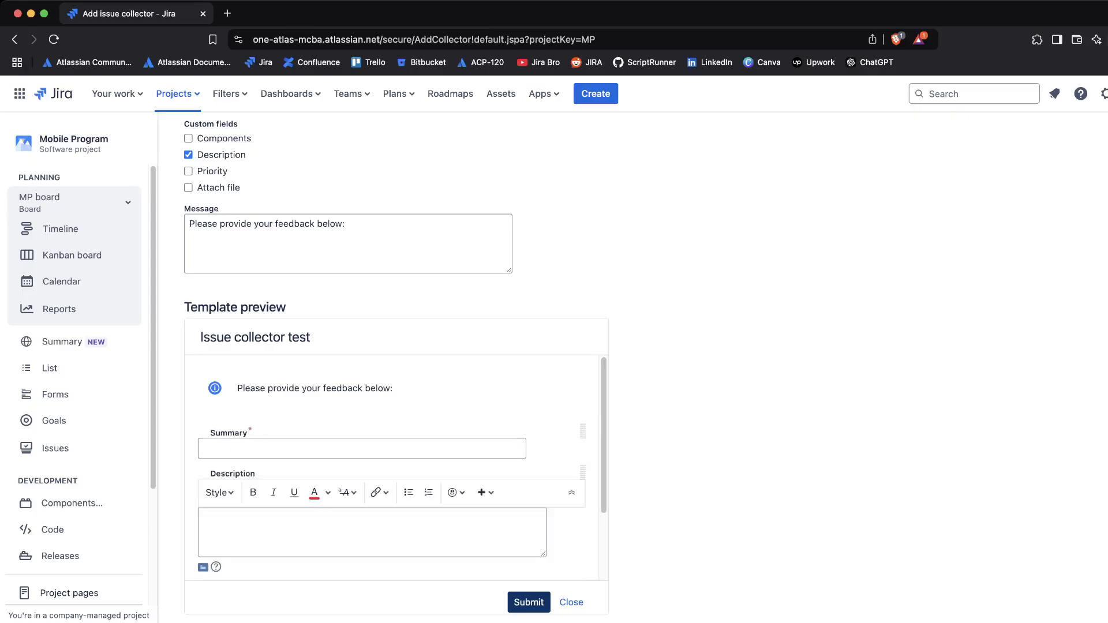
Check the remaining fields at the end of the form preview and create the issue collector
{"action": "scroll", "coordinate": [393, 468], "scroll_direction": "down", "scroll_amount": 3}
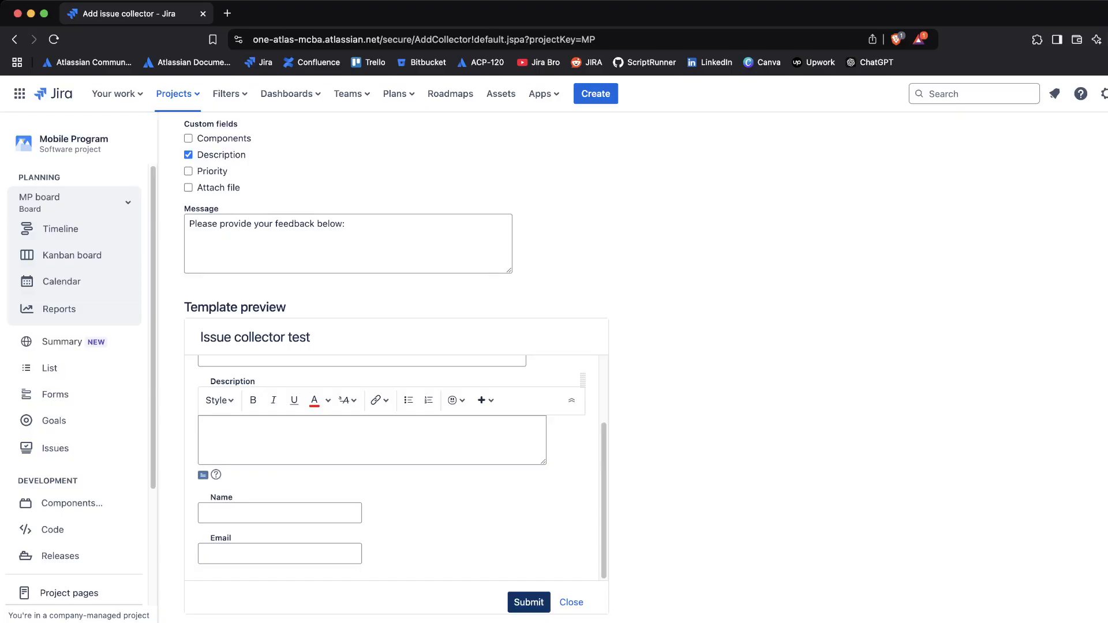
{"action": "key", "text": "super+r"}
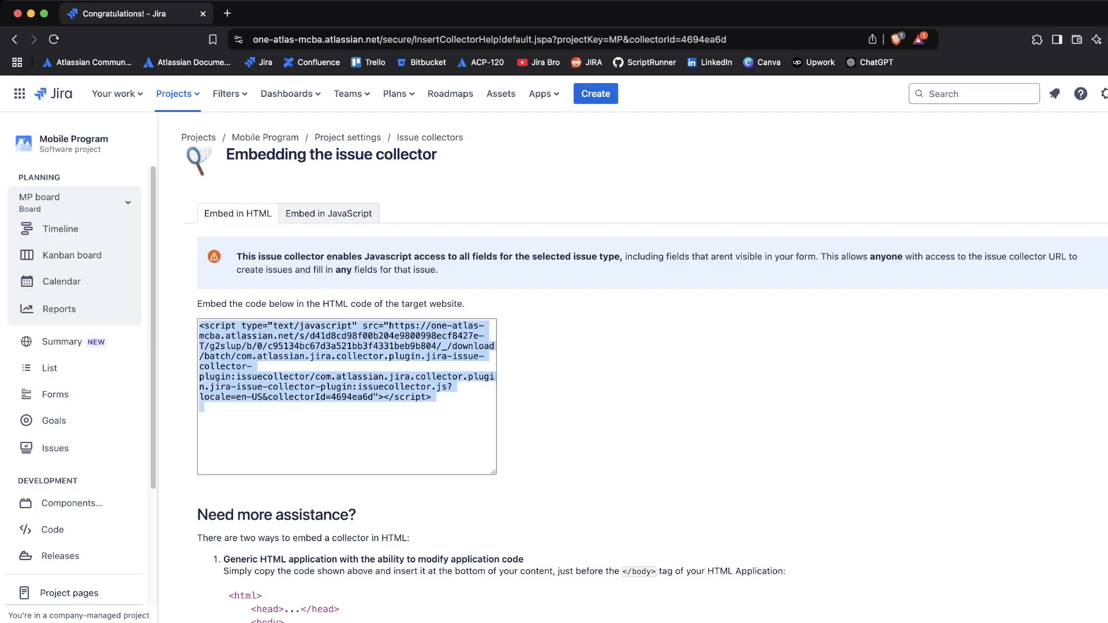
Review the collector's HTML and JavaScript embed code and the instructions for embedding it in an HTML page
{"action": "left_click", "coordinate": [346, 433]}
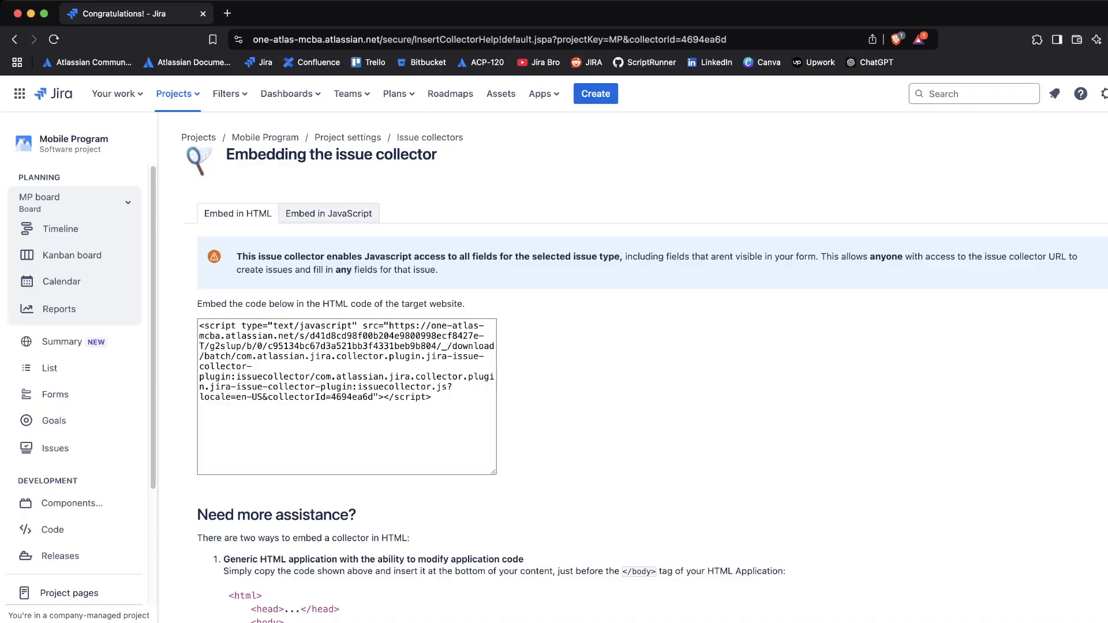
{"action": "left_click", "coordinate": [328, 213]}
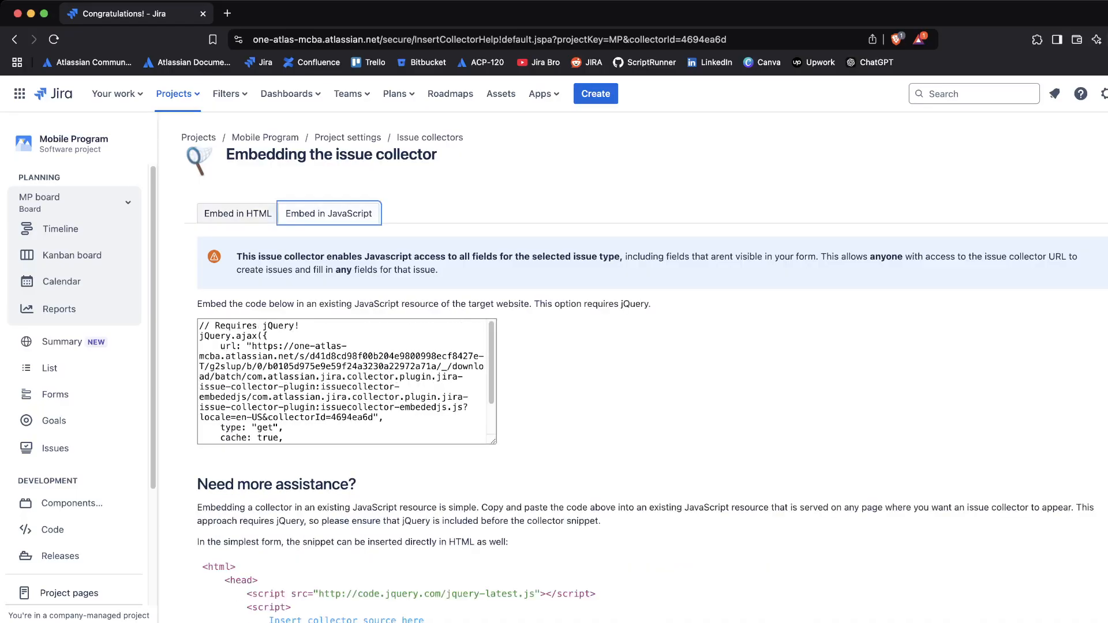
{"action": "left_click", "coordinate": [238, 214]}
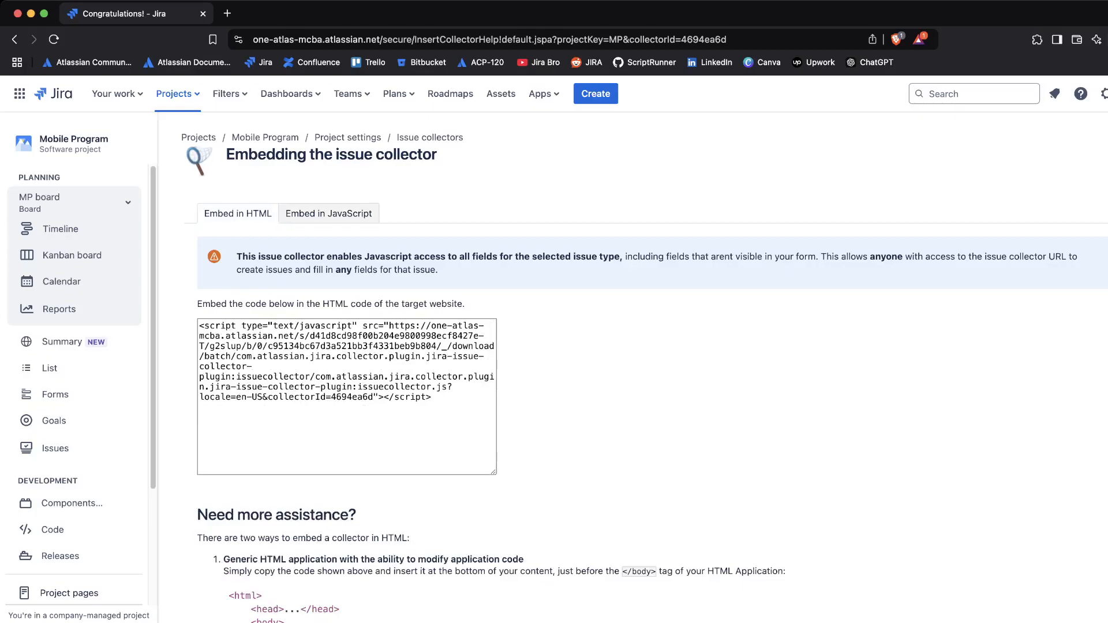
{"action": "scroll", "coordinate": [644, 367], "scroll_direction": "down", "scroll_amount": 4}
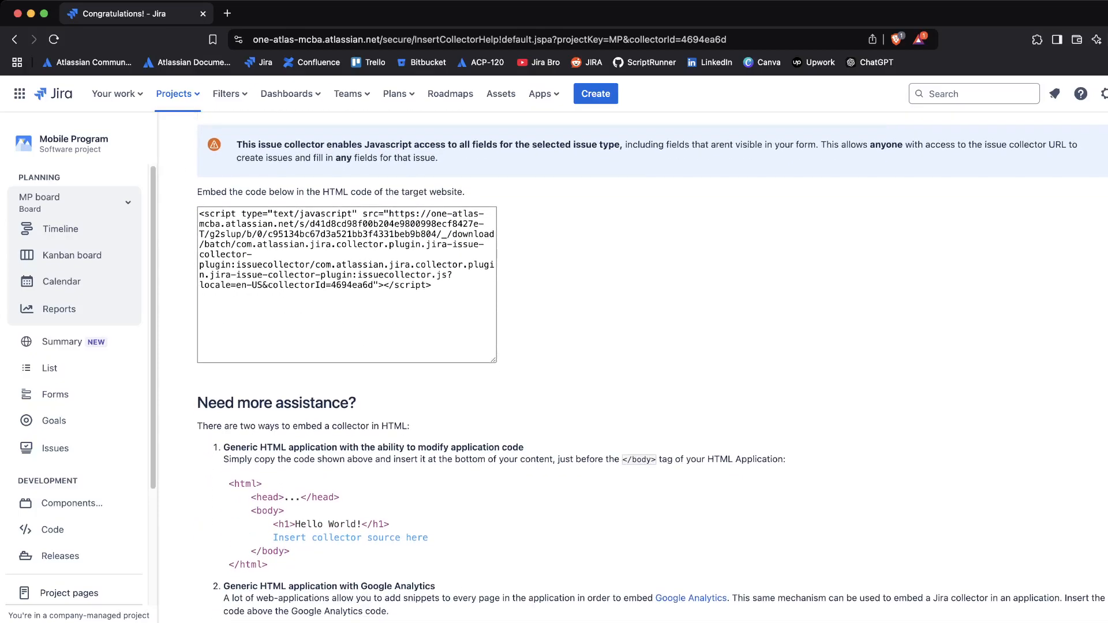
{"action": "left_click_drag", "start_coordinate": [346, 425], "coordinate": [410, 426]}
{"action": "left_click", "coordinate": [410, 425]}
{"action": "left_click_drag", "start_coordinate": [200, 213], "coordinate": [490, 323]}
{"action": "left_click", "coordinate": [490, 323]}
{"action": "left_click", "coordinate": [227, 13]}
{"action": "type", "text": "http://127.0.0.1:5500/index.html"}
{"action": "key", "text": "Return"}
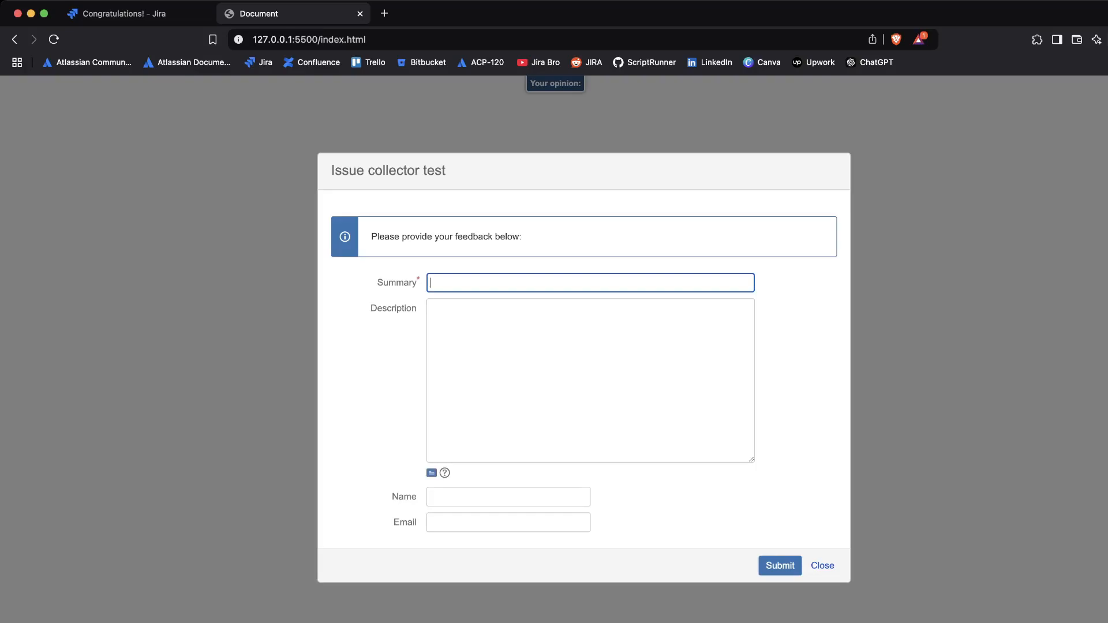
Fill in the feedback form with the summary "It was good" and the description "this is the description"
{"action": "type", "text": "It was good"}
{"action": "key", "text": "Tab"}
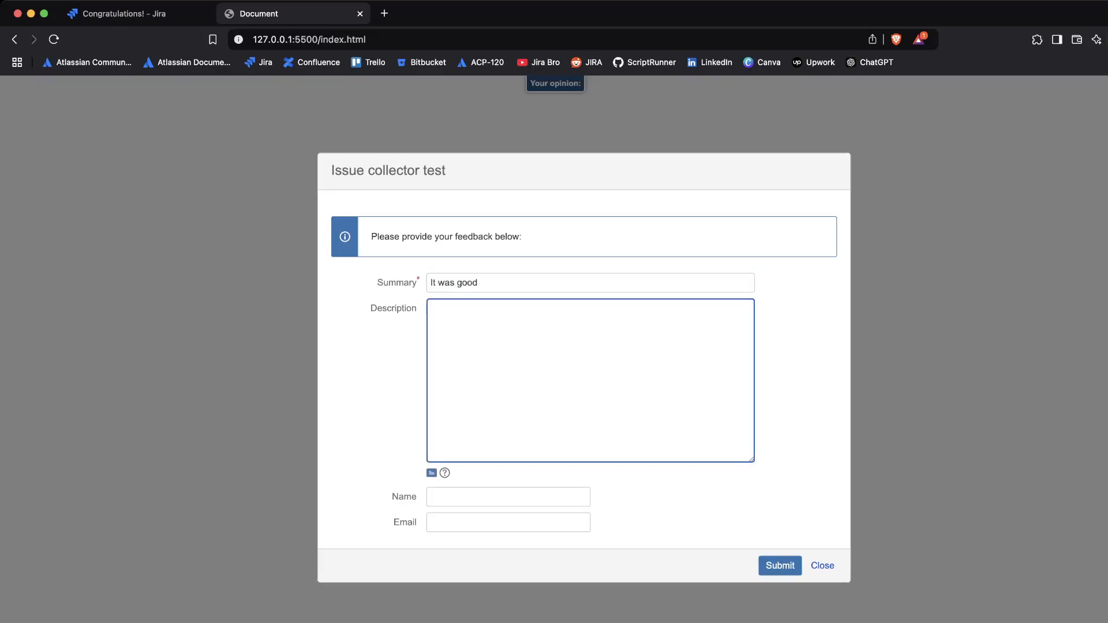
{"action": "type", "text": "g"}
{"action": "key", "text": "BackSpace"}
{"action": "type", "text": "this"}
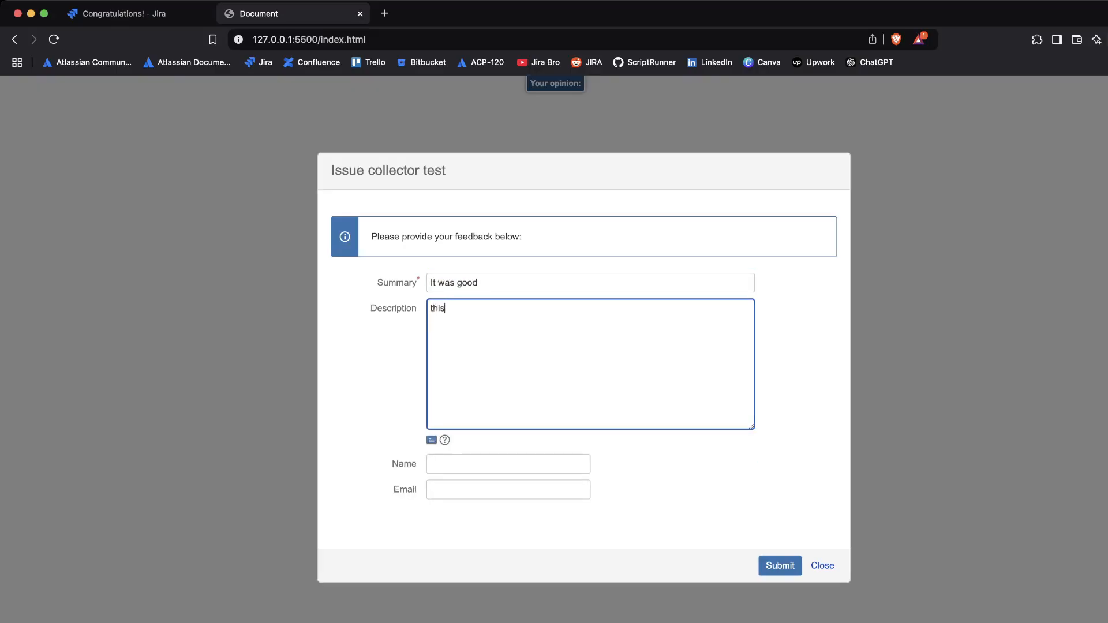
{"action": "type", "text": " is the description"}
{"action": "key", "text": "Tab"}
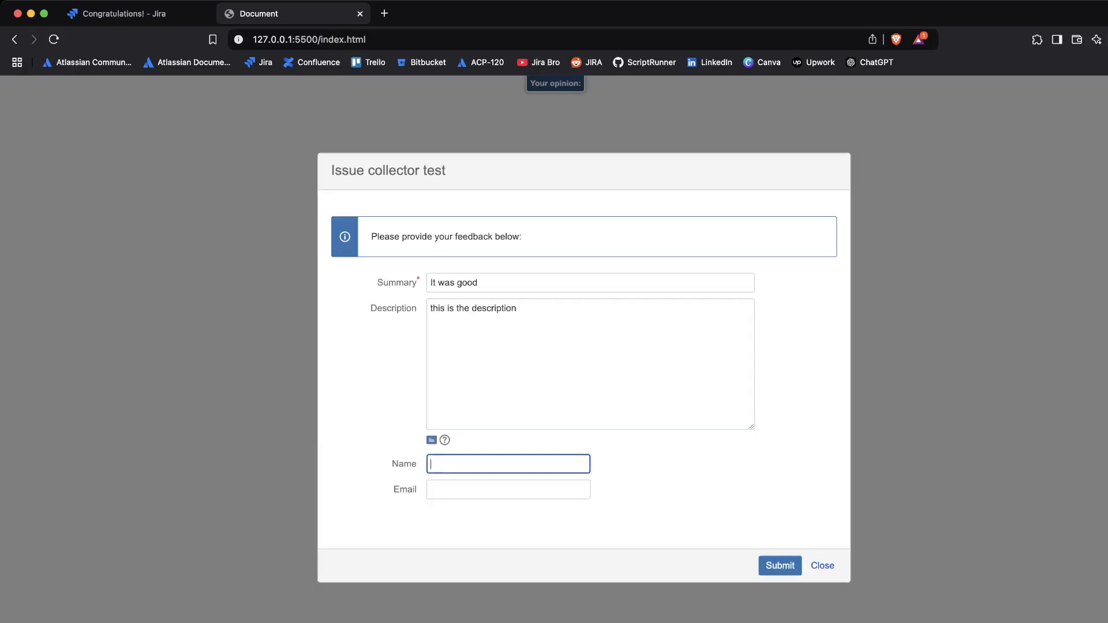
Enter the submitter's first name in the feedback form and submit the feedback
{"action": "type", "text": "Nik"}
{"action": "key", "text": "BackSpace"}
{"action": "type", "text": "ck"}
{"action": "key", "text": "Return"}
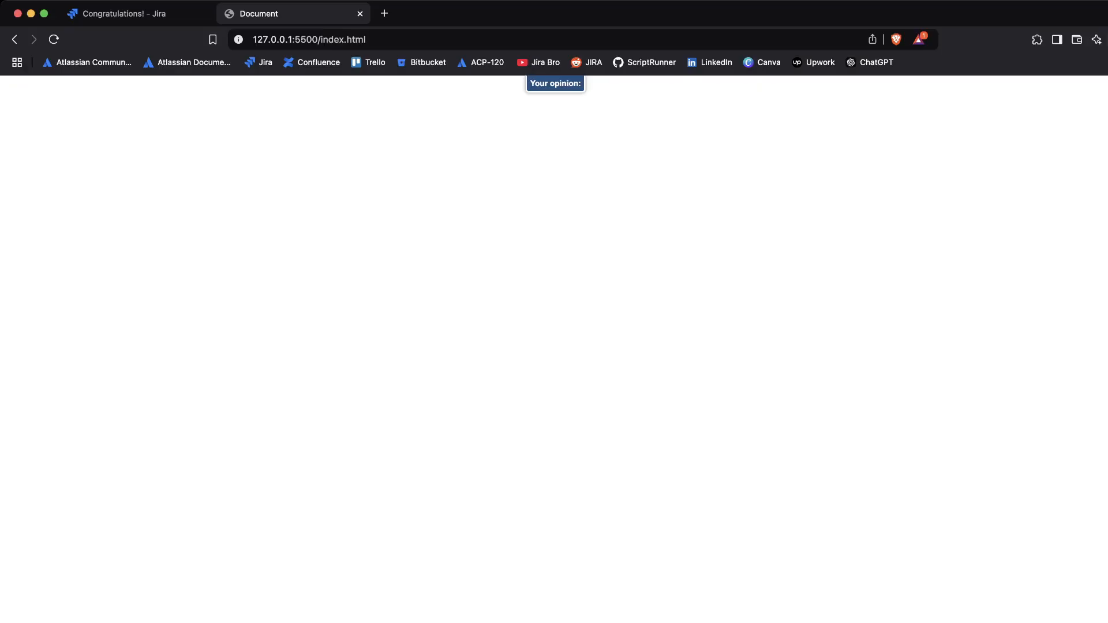
Close the test page and return to the Mobile Program project's list of issue collectors
{"action": "left_click", "coordinate": [360, 13]}
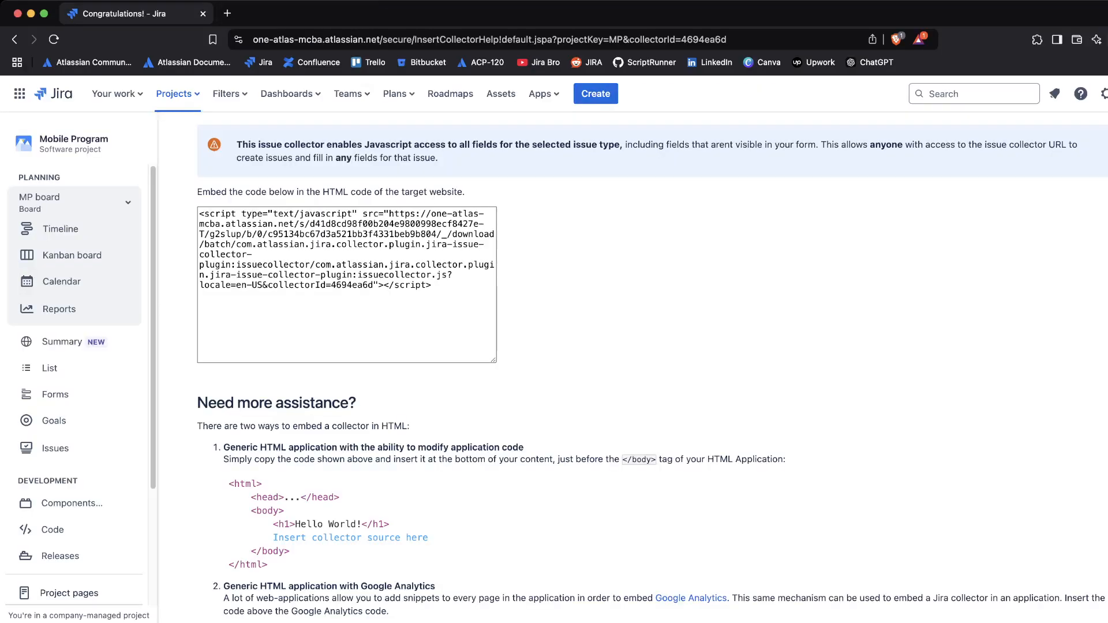
{"action": "scroll", "coordinate": [651, 369], "scroll_direction": "up", "scroll_amount": 3}
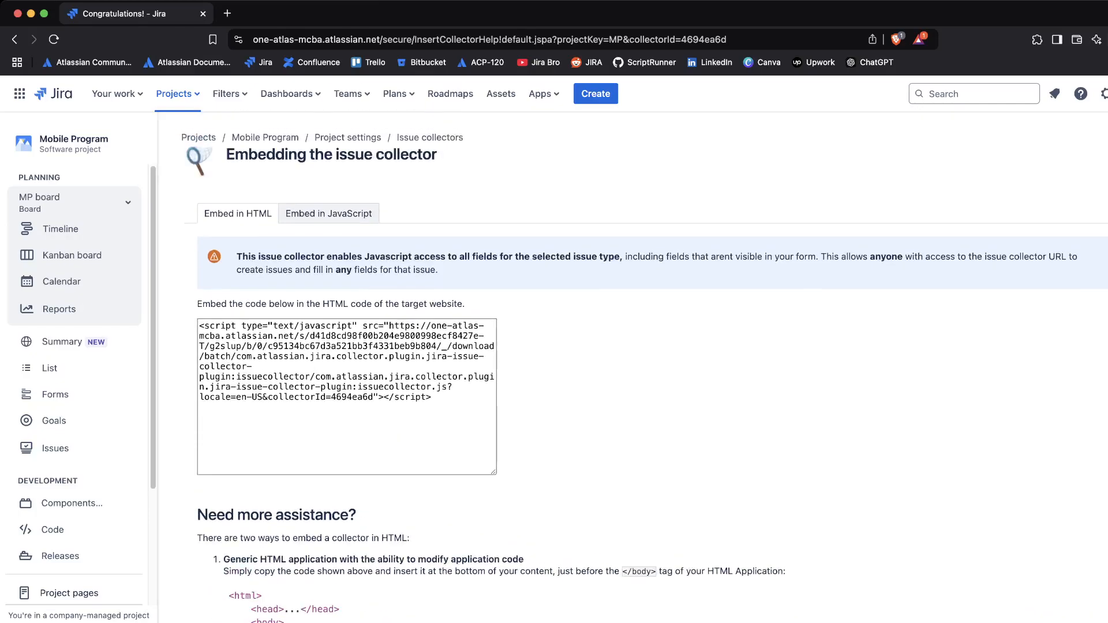
{"action": "left_click", "coordinate": [15, 39]}
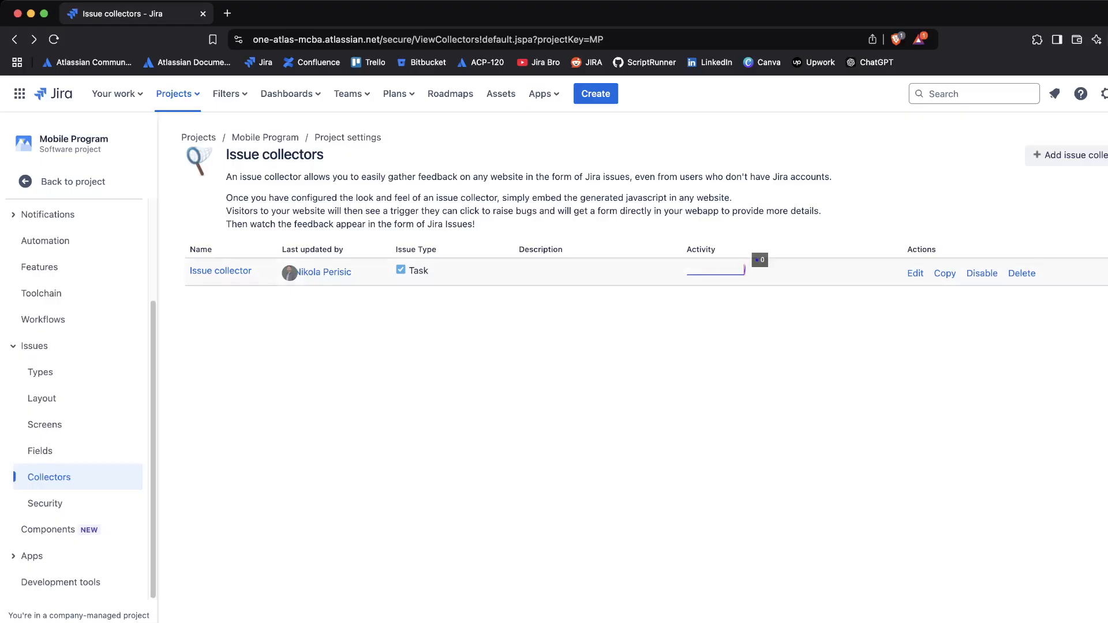
Open the Issue collector's overview and examine its activity chart, recent issues and configuration details
{"action": "left_click", "coordinate": [744, 270]}
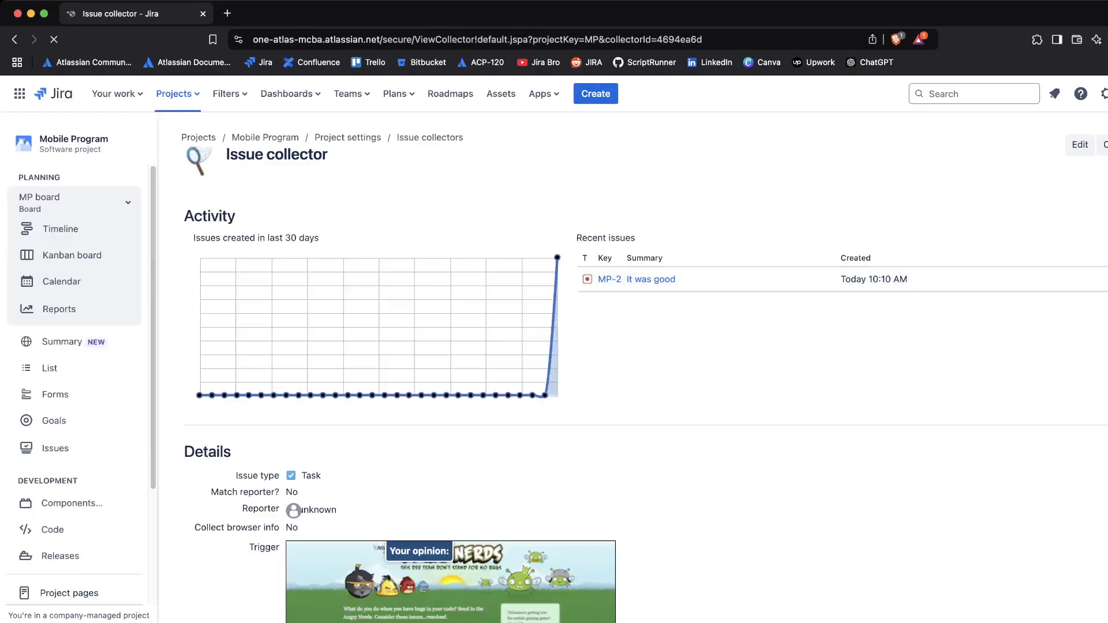
{"action": "scroll", "coordinate": [644, 369], "scroll_direction": "down", "scroll_amount": 3}
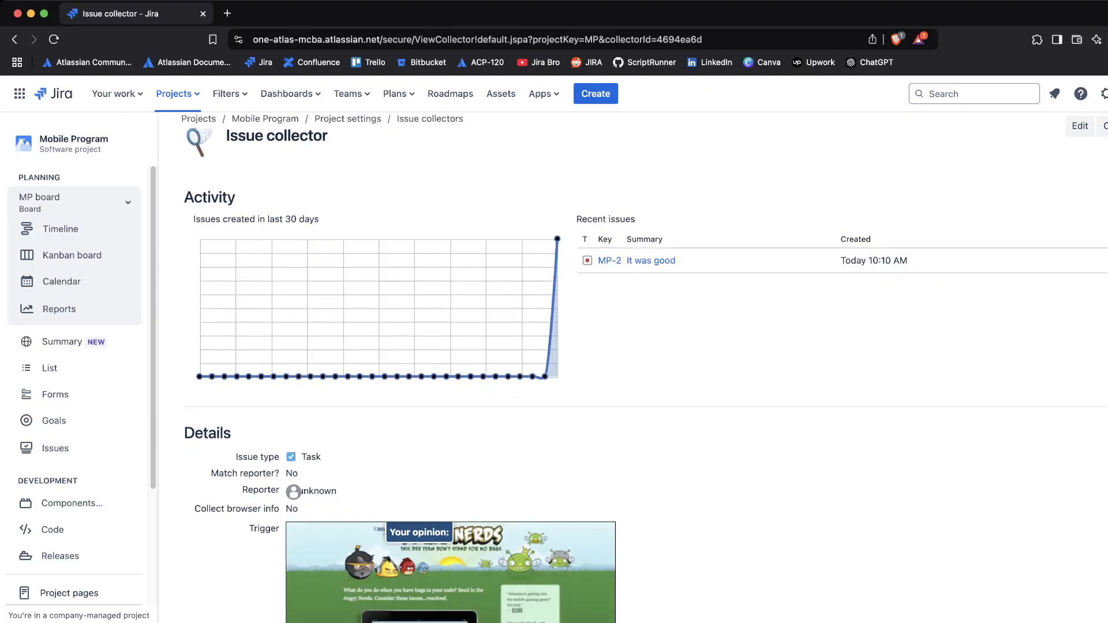
{"action": "scroll", "coordinate": [644, 369], "scroll_direction": "down", "scroll_amount": 2}
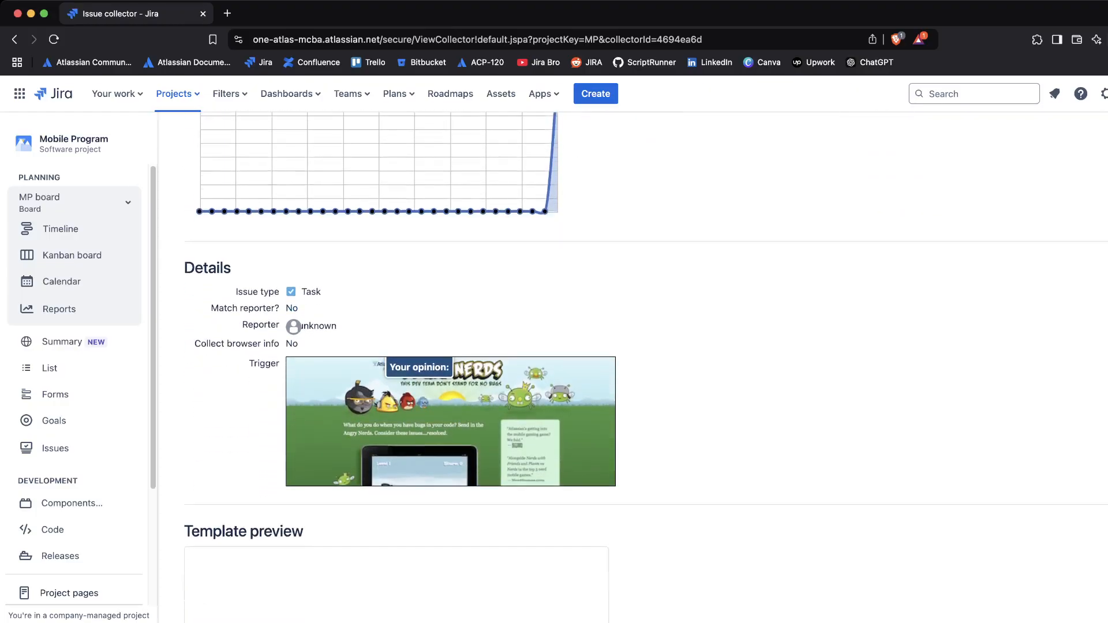
{"action": "scroll", "coordinate": [644, 368], "scroll_direction": "up", "scroll_amount": 4}
{"action": "scroll", "coordinate": [645, 369], "scroll_direction": "up", "scroll_amount": 1}
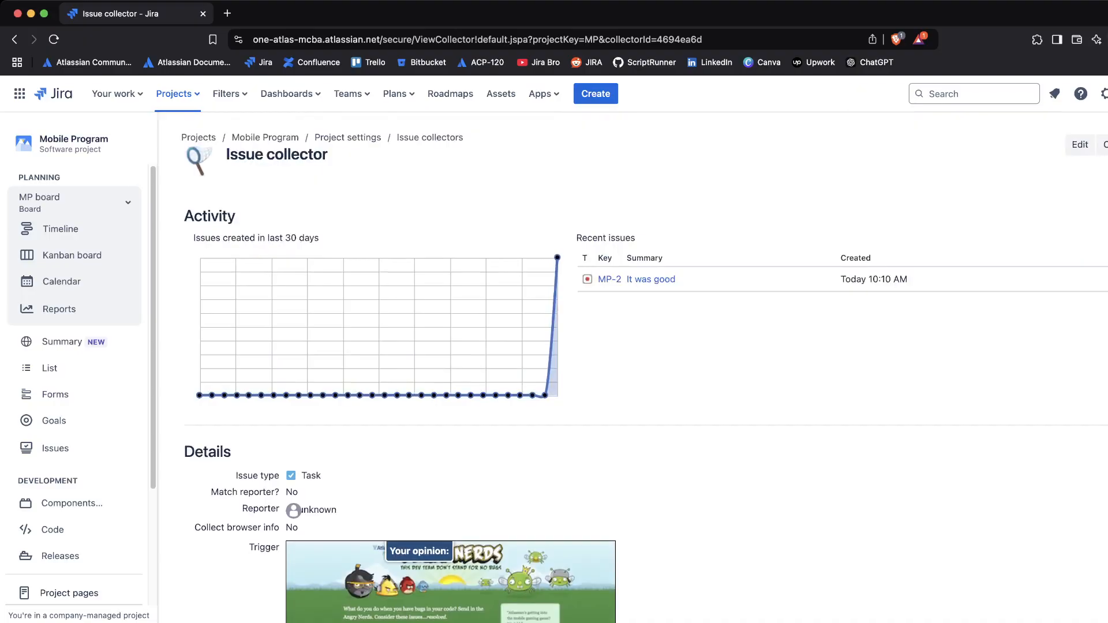
{"action": "mouse_move", "coordinate": [558, 257]}
Open the collected issue MP-2 from the recent issues and check its description and reporter
{"action": "left_click", "coordinate": [609, 280]}
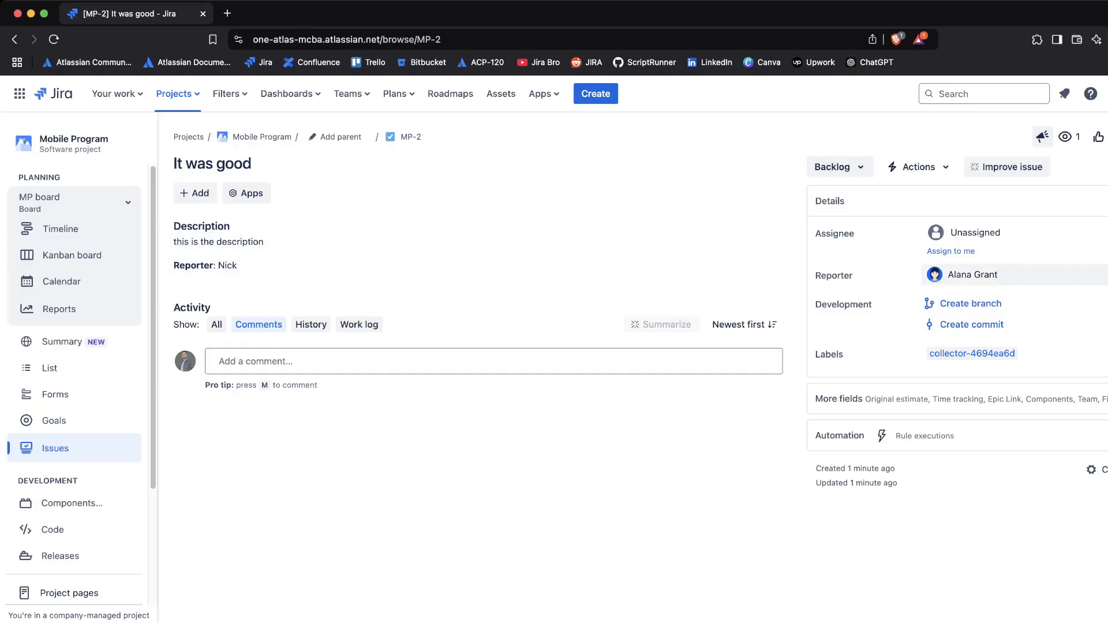
{"action": "mouse_move", "coordinate": [935, 275]}
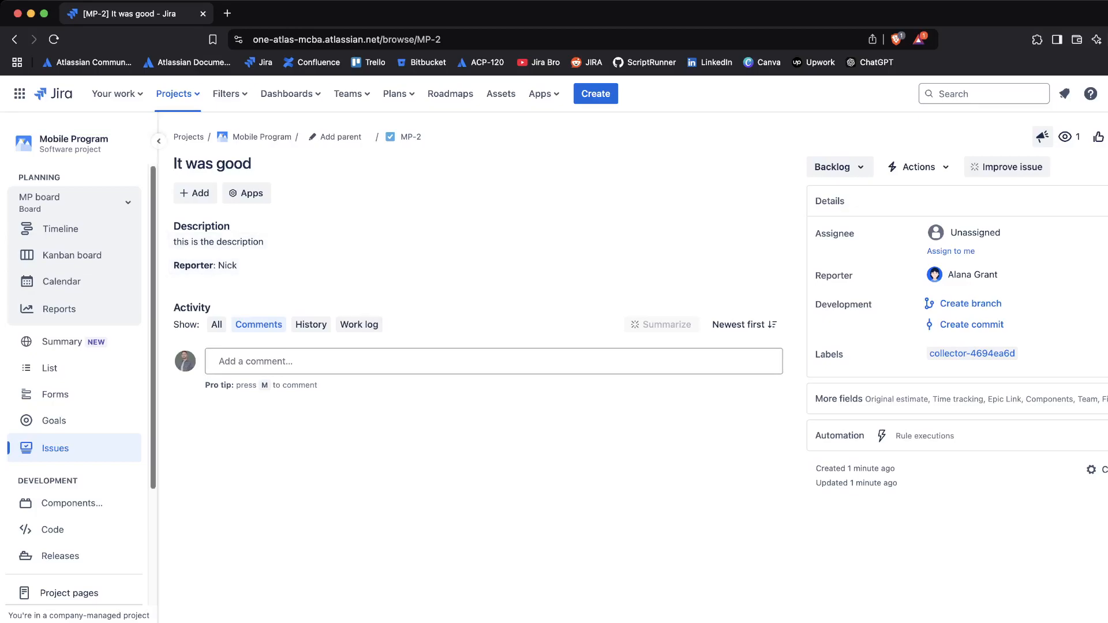
Go to the Collectors page in the Mobile Program project settings
{"action": "scroll", "coordinate": [75, 381], "scroll_direction": "down", "scroll_amount": 5}
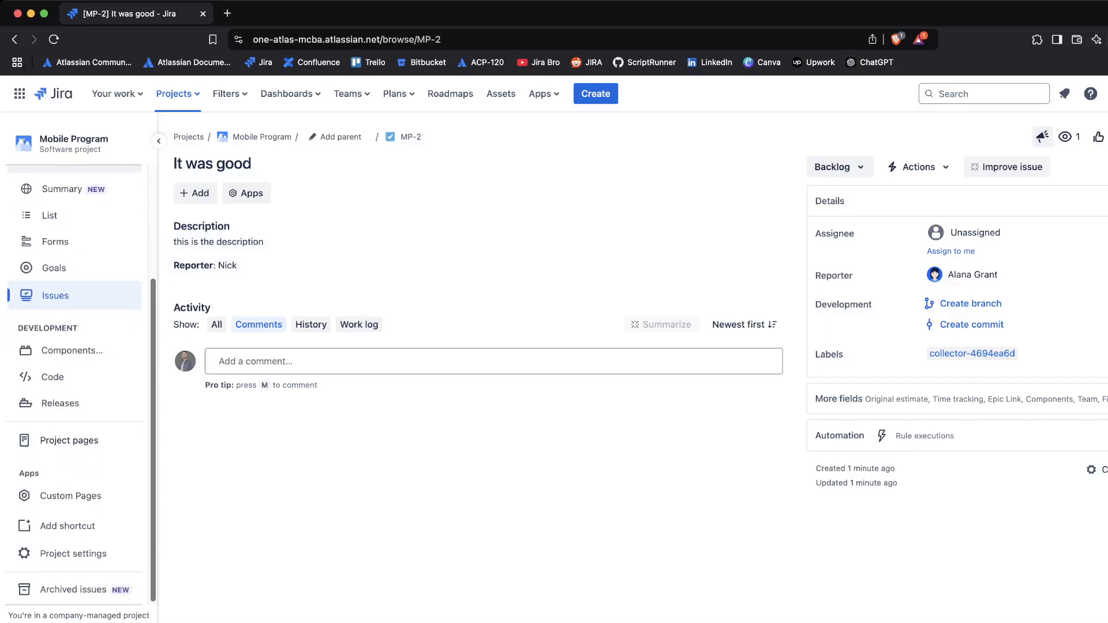
{"action": "left_click", "coordinate": [73, 553]}
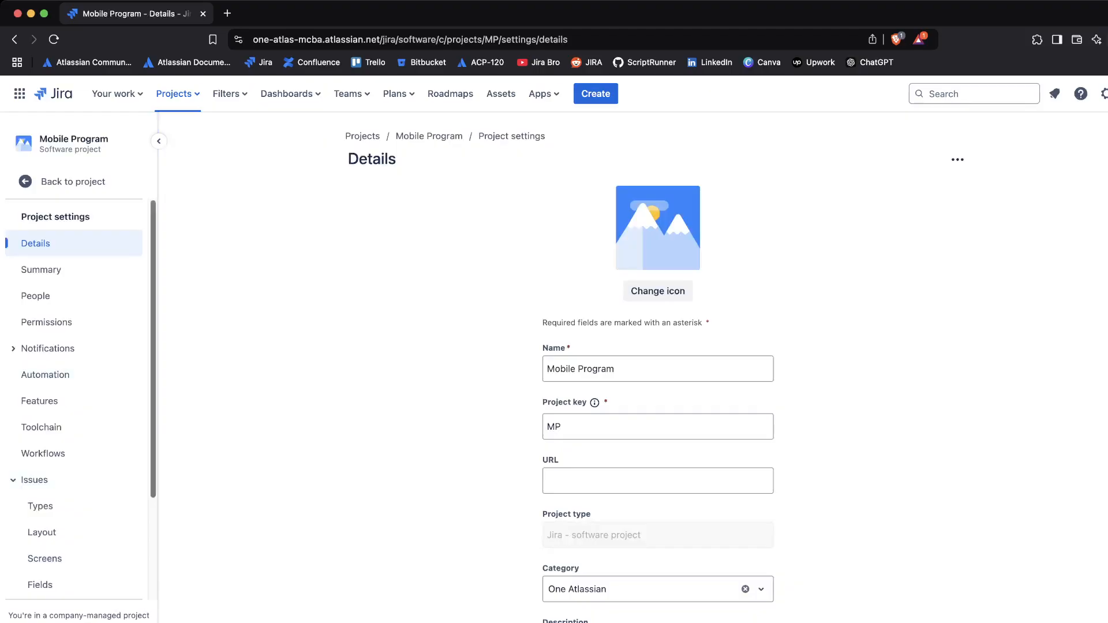
{"action": "scroll", "coordinate": [75, 370], "scroll_direction": "down", "scroll_amount": 4}
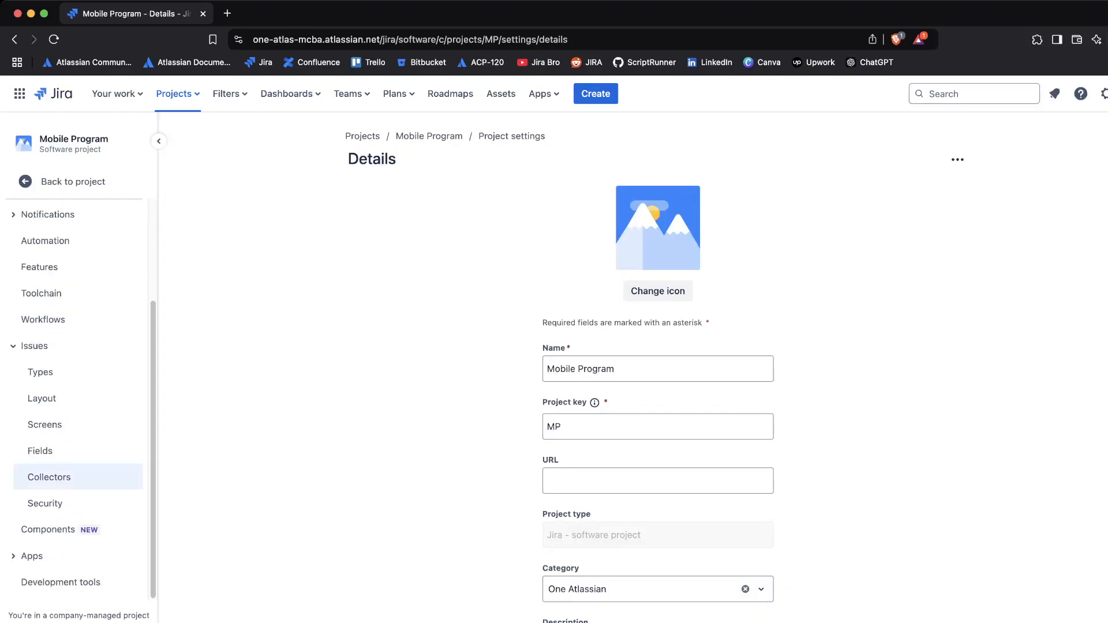
{"action": "left_click", "coordinate": [58, 476]}
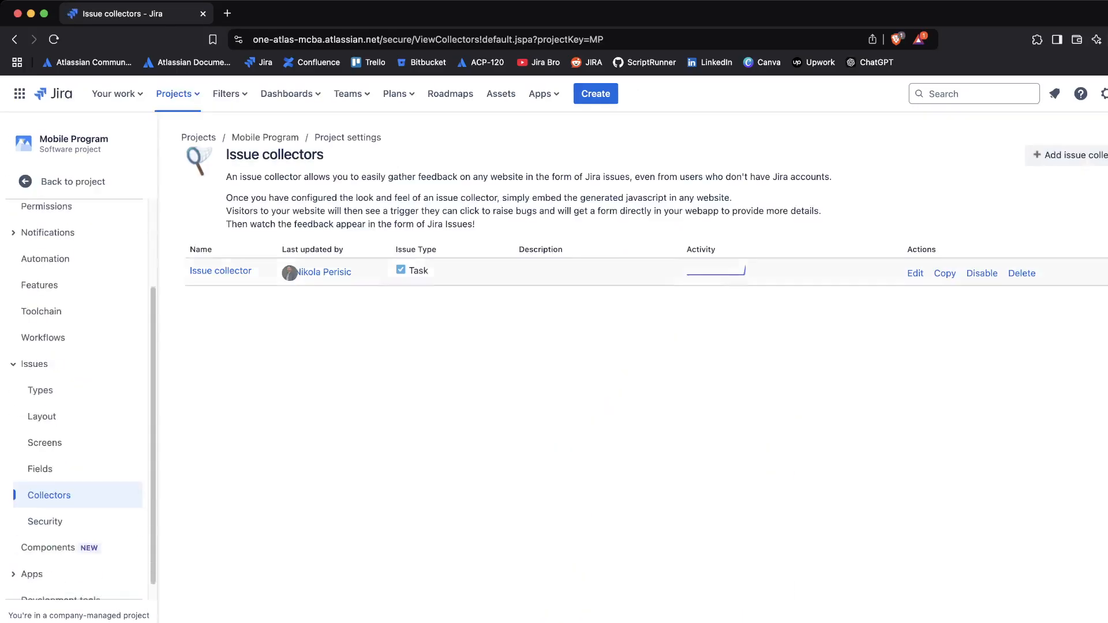
Open the existing Issue collector for editing and switch its form template to Raise a bug
{"action": "left_click", "coordinate": [915, 273]}
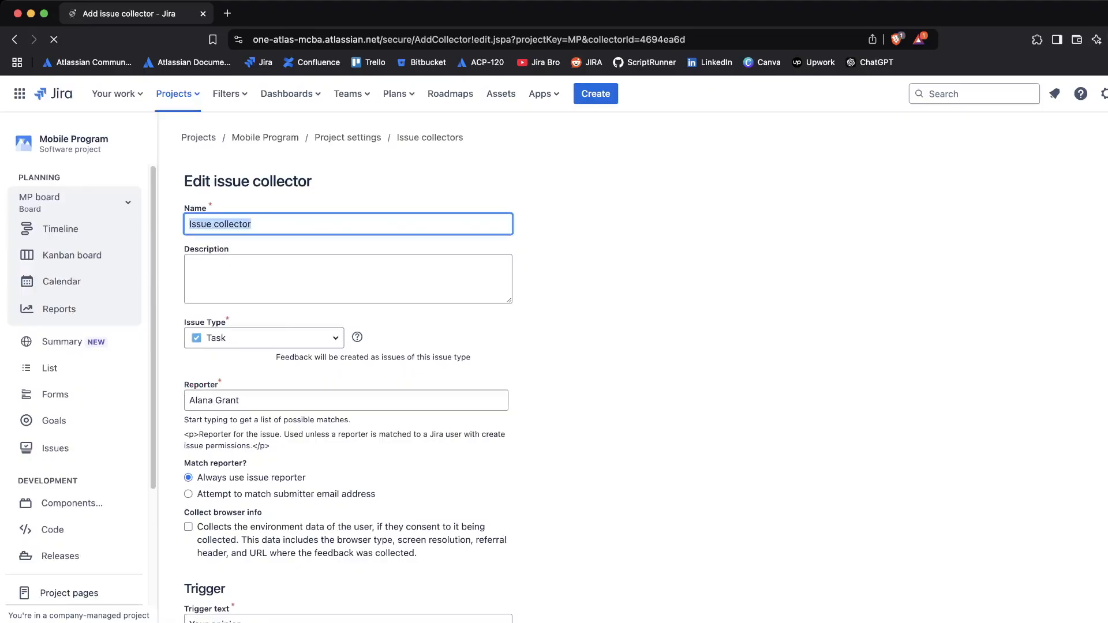
{"action": "scroll", "coordinate": [348, 367], "scroll_direction": "down", "scroll_amount": 1}
{"action": "scroll", "coordinate": [347, 366], "scroll_direction": "down", "scroll_amount": 9}
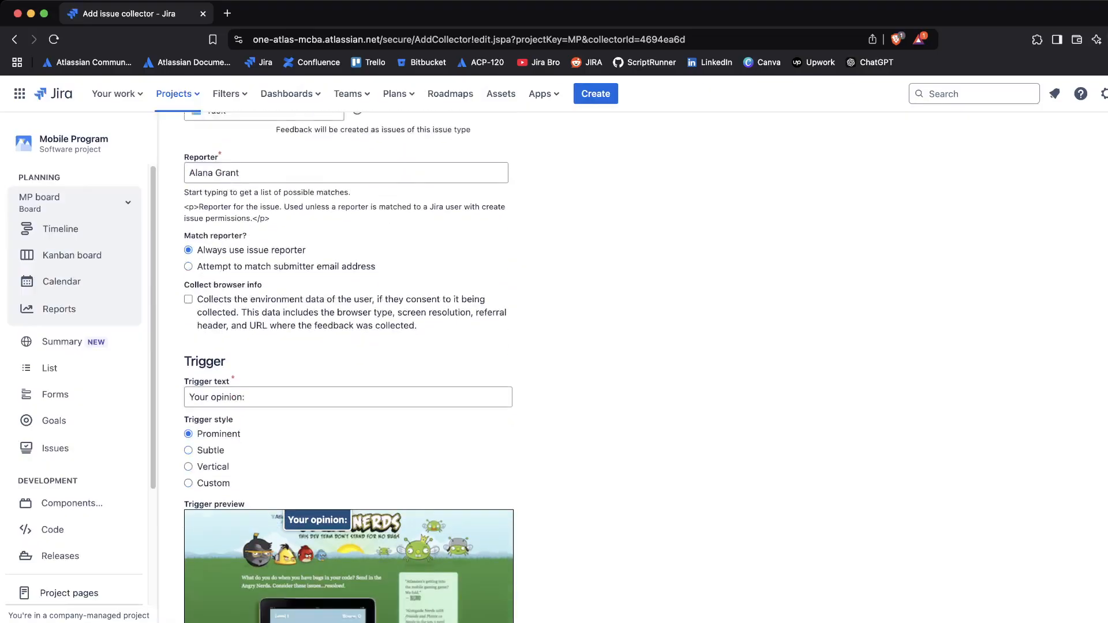
{"action": "scroll", "coordinate": [348, 367], "scroll_direction": "down", "scroll_amount": 1}
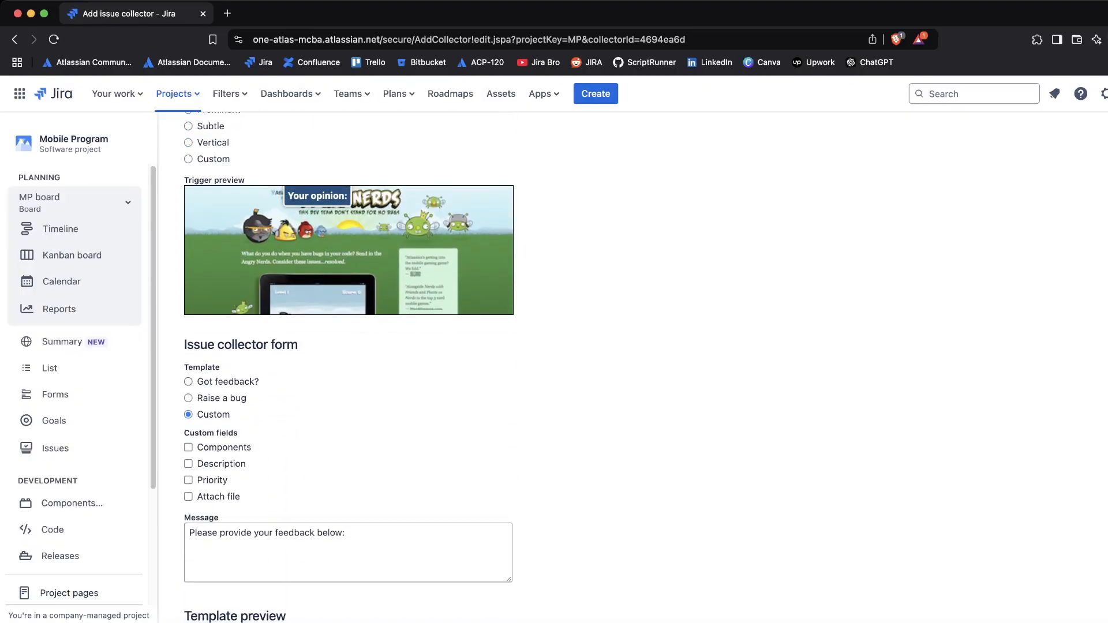
{"action": "left_click", "coordinate": [189, 398]}
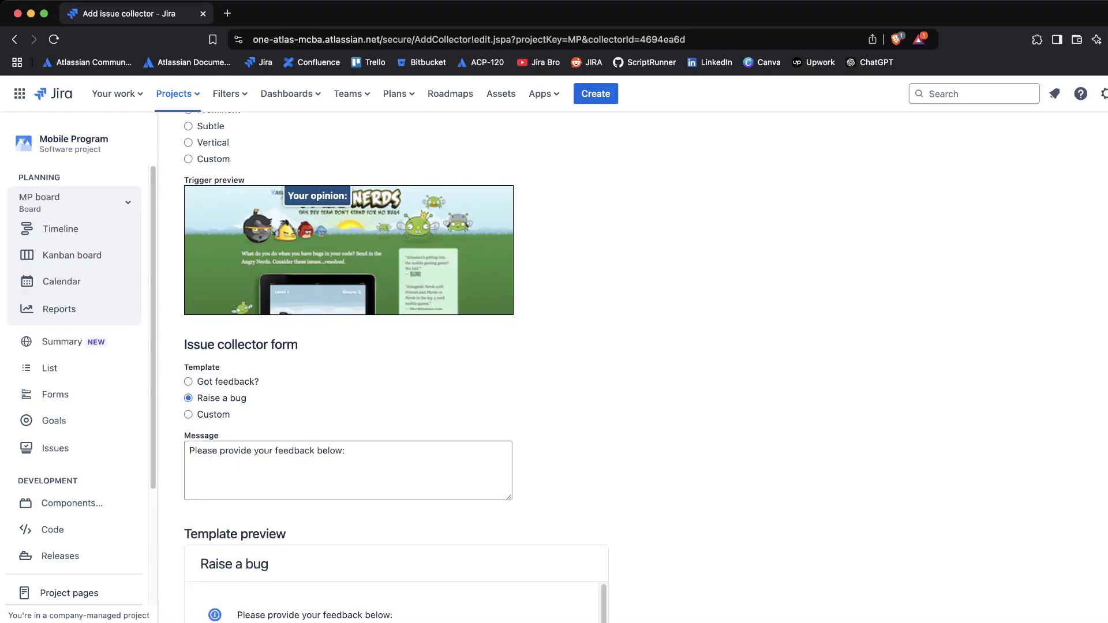
Check the Raise a bug template preview and set the collector's trigger text to "Report a bug"
{"action": "scroll", "coordinate": [397, 367], "scroll_direction": "down", "scroll_amount": 5}
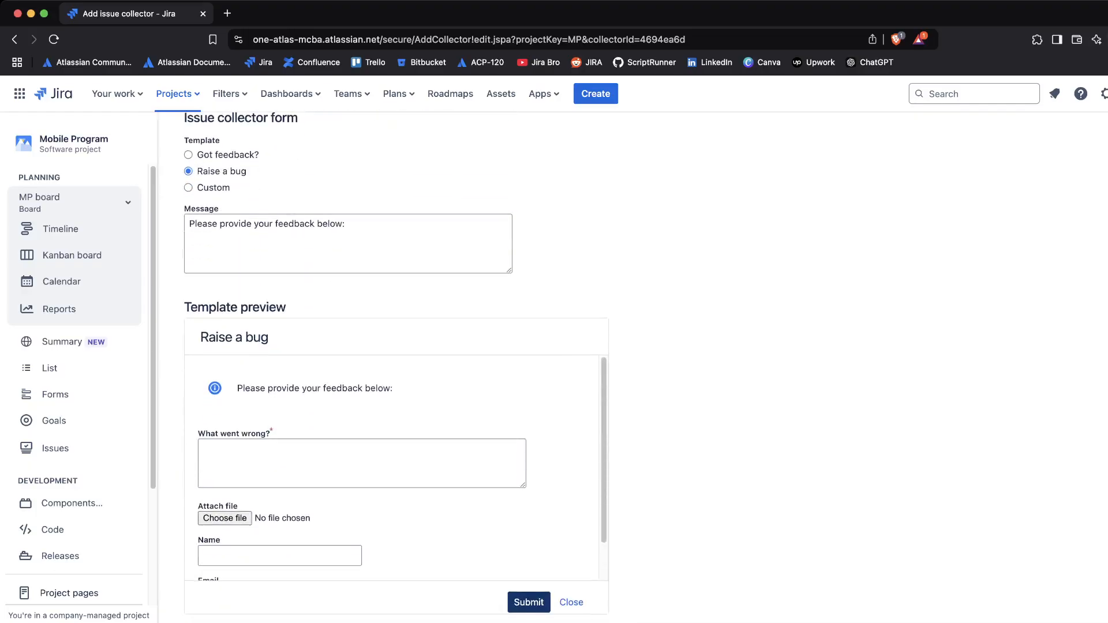
{"action": "scroll", "coordinate": [397, 367], "scroll_direction": "up", "scroll_amount": 10}
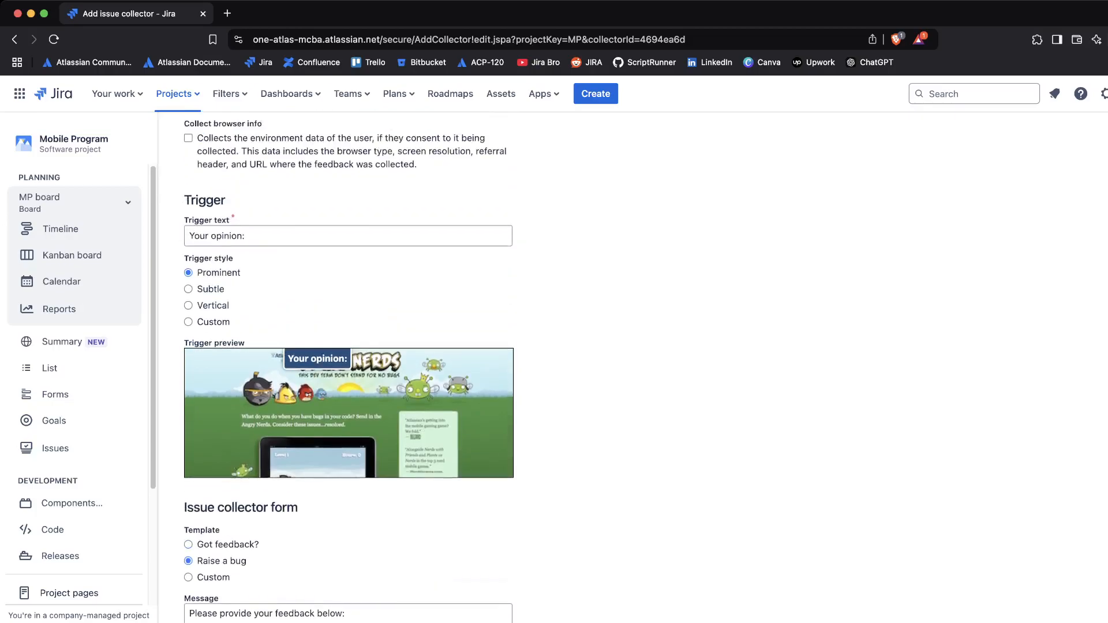
{"action": "left_click", "coordinate": [323, 319]}
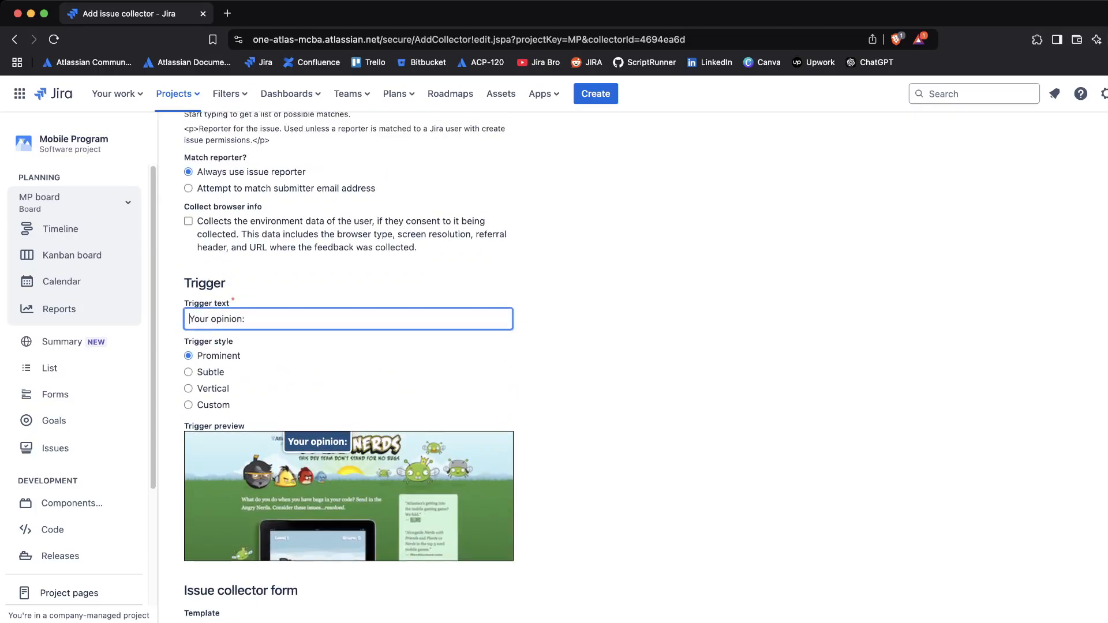
{"action": "key", "text": "super+a"}
{"action": "type", "text": "Report a bug"}
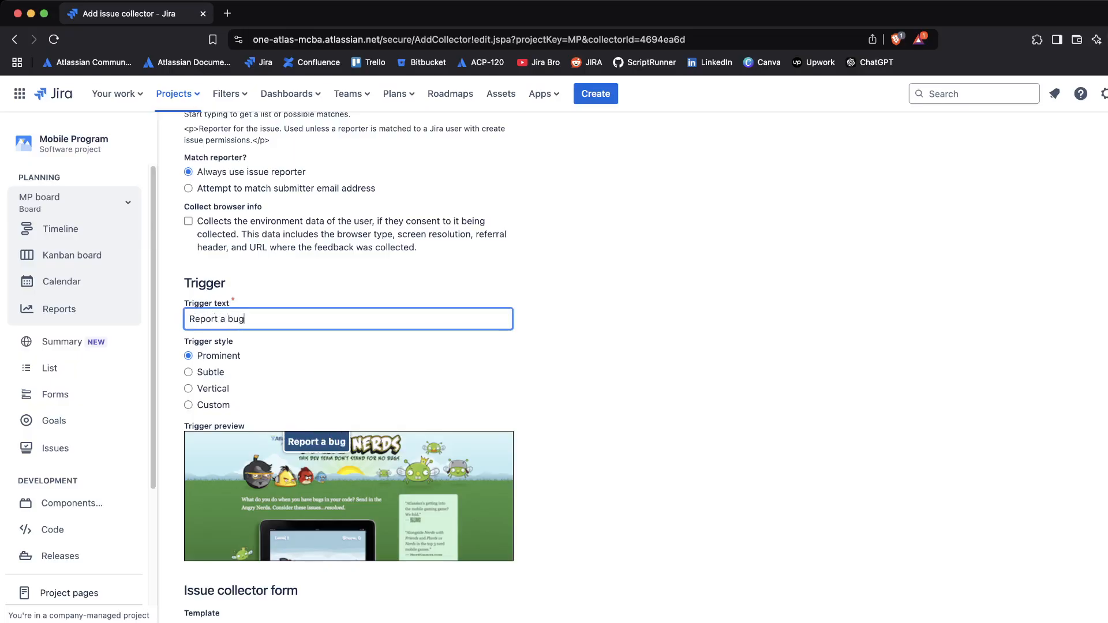
Set the collector's trigger style to Subtle and save the updated issue collector
{"action": "scroll", "coordinate": [348, 367], "scroll_direction": "down", "scroll_amount": 4}
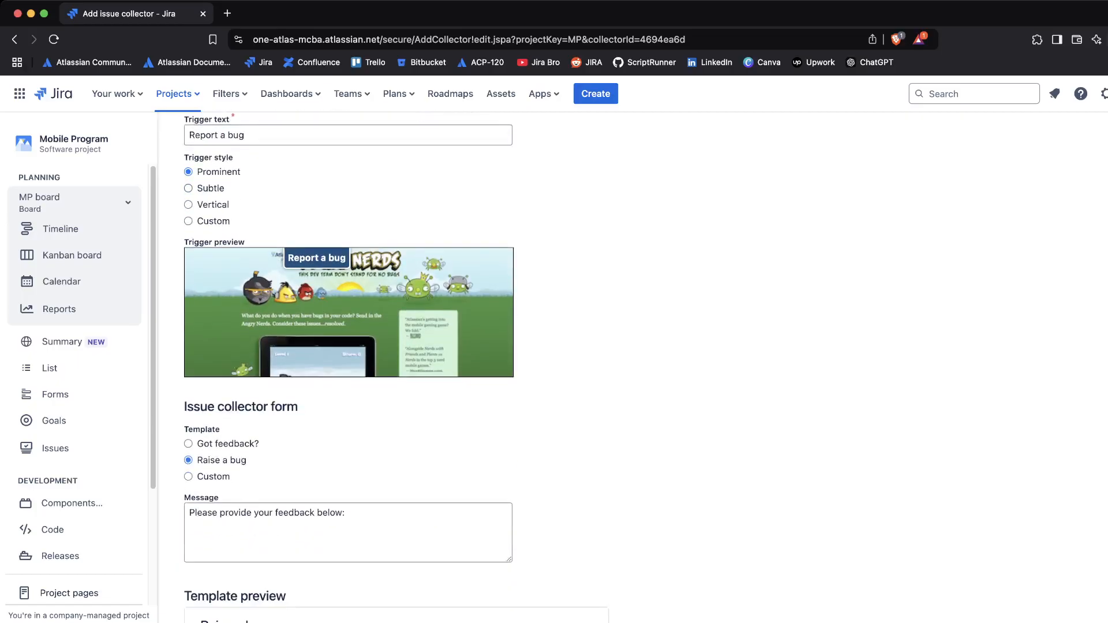
{"action": "left_click", "coordinate": [188, 188]}
{"action": "scroll", "coordinate": [397, 368], "scroll_direction": "down", "scroll_amount": 6}
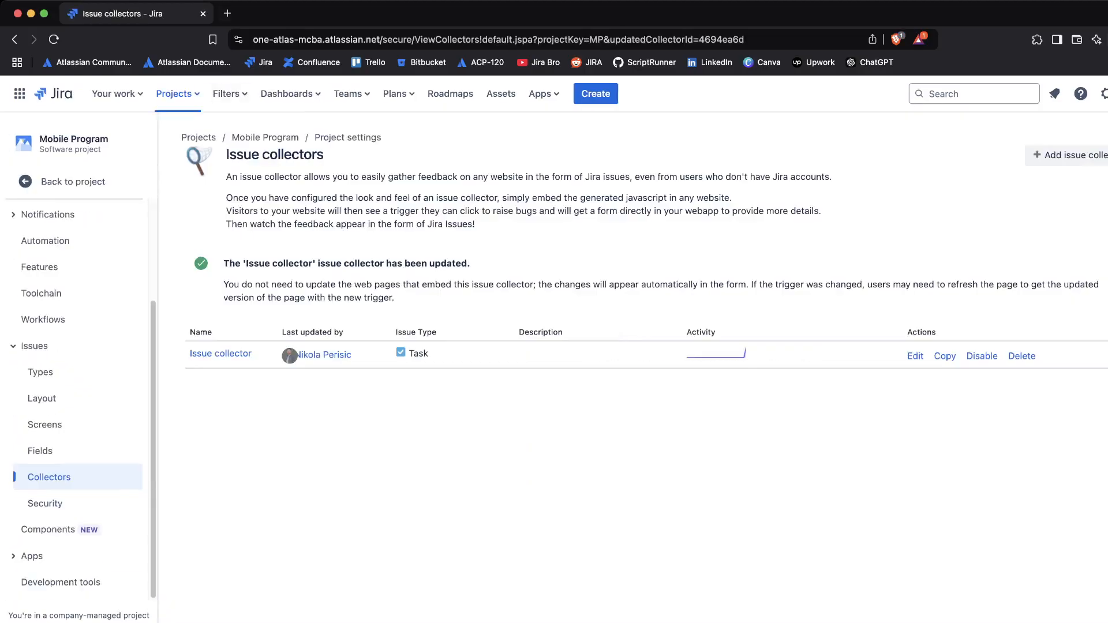
Load the test page 127.0.0.1:5500/index.html in a new tab to check its feedback trigger, and close that tab
{"action": "key", "text": "super+t"}
{"action": "type", "text": "http://127.0.0.1:5500/index.html"}
{"action": "key", "text": "Return"}
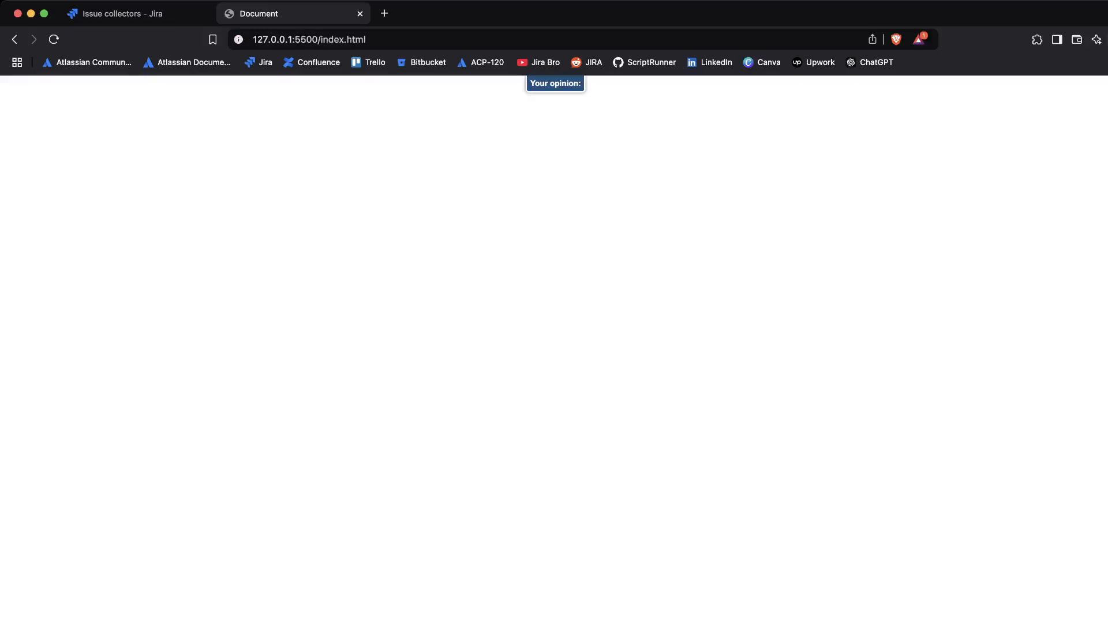
{"action": "key", "text": "super+w"}
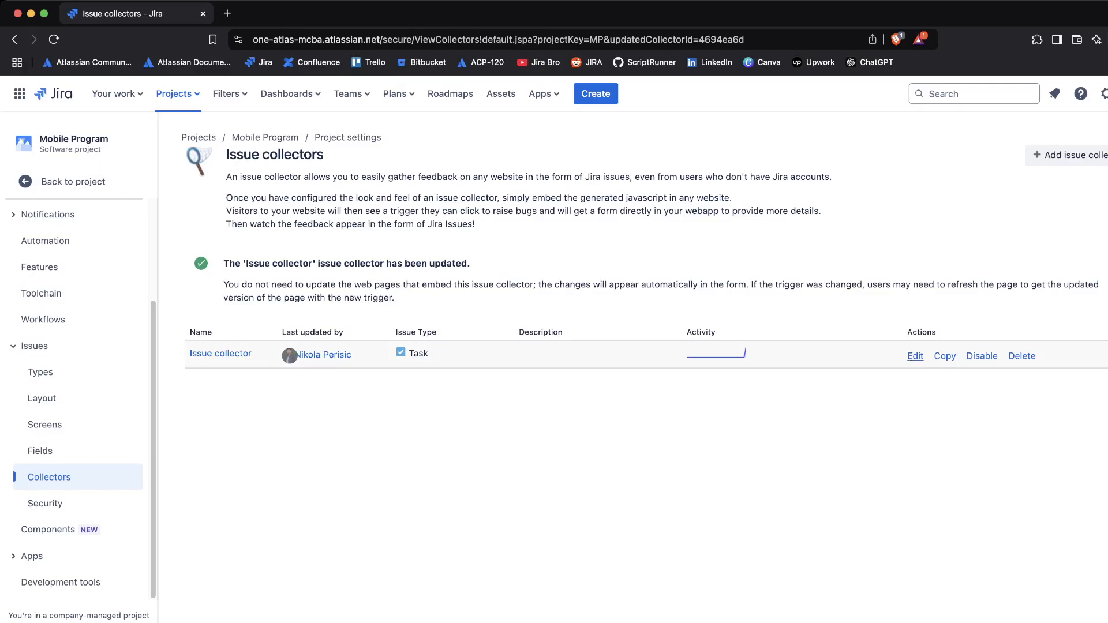
Read the update notice about embedded pages and refreshing after a trigger change
{"action": "left_click_drag", "start_coordinate": [338, 284], "coordinate": [223, 284]}
{"action": "left_click", "coordinate": [751, 284]}
{"action": "left_click_drag", "start_coordinate": [760, 284], "coordinate": [1056, 284]}
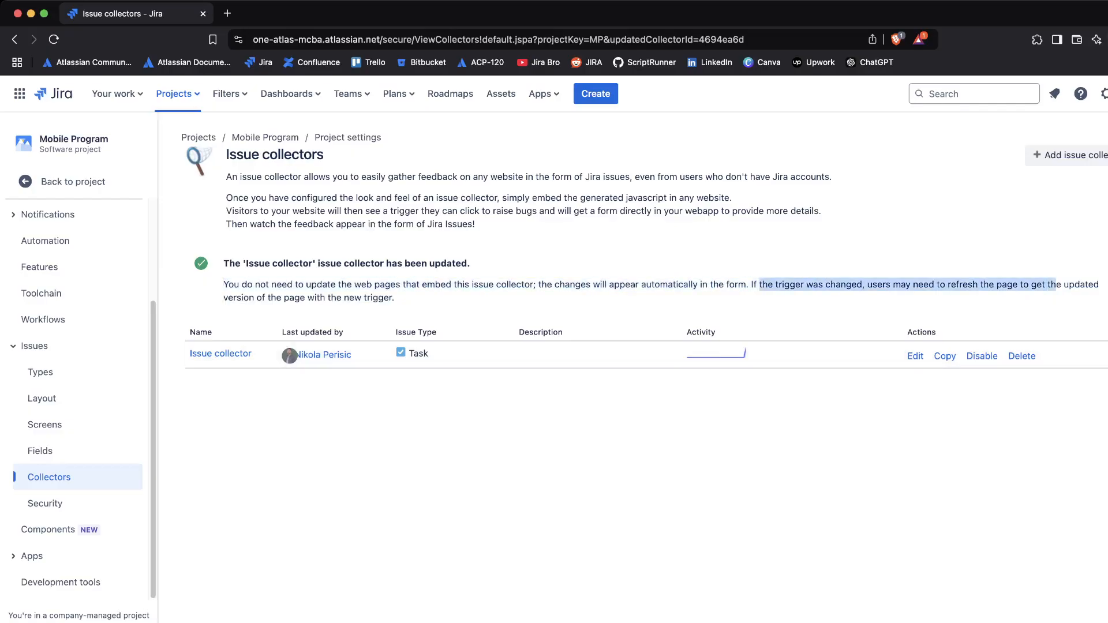
Open the Issue collector's overview, check its trigger and template preview, and return to the collectors list
{"action": "left_click", "coordinate": [220, 353]}
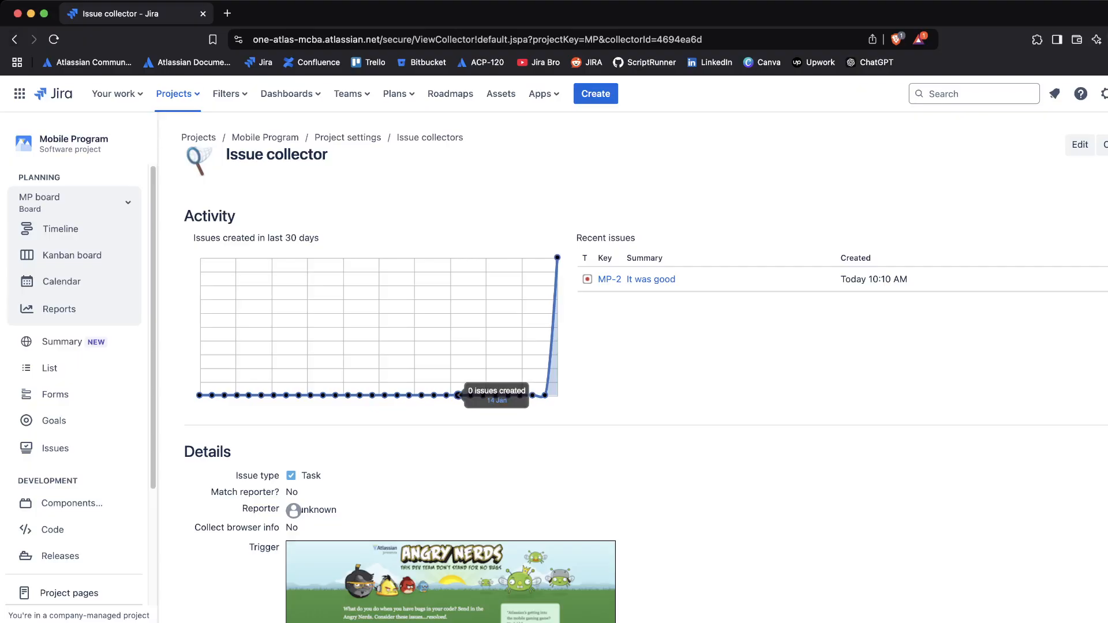
{"action": "scroll", "coordinate": [644, 367], "scroll_direction": "down", "scroll_amount": 5}
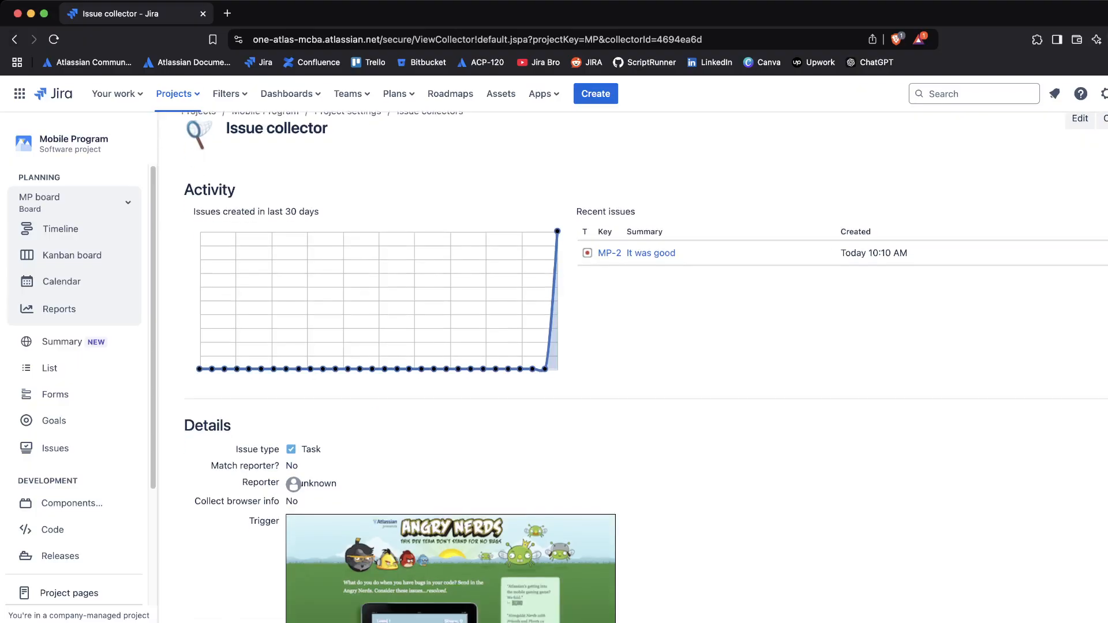
{"action": "scroll", "coordinate": [646, 288], "scroll_direction": "down", "scroll_amount": 1}
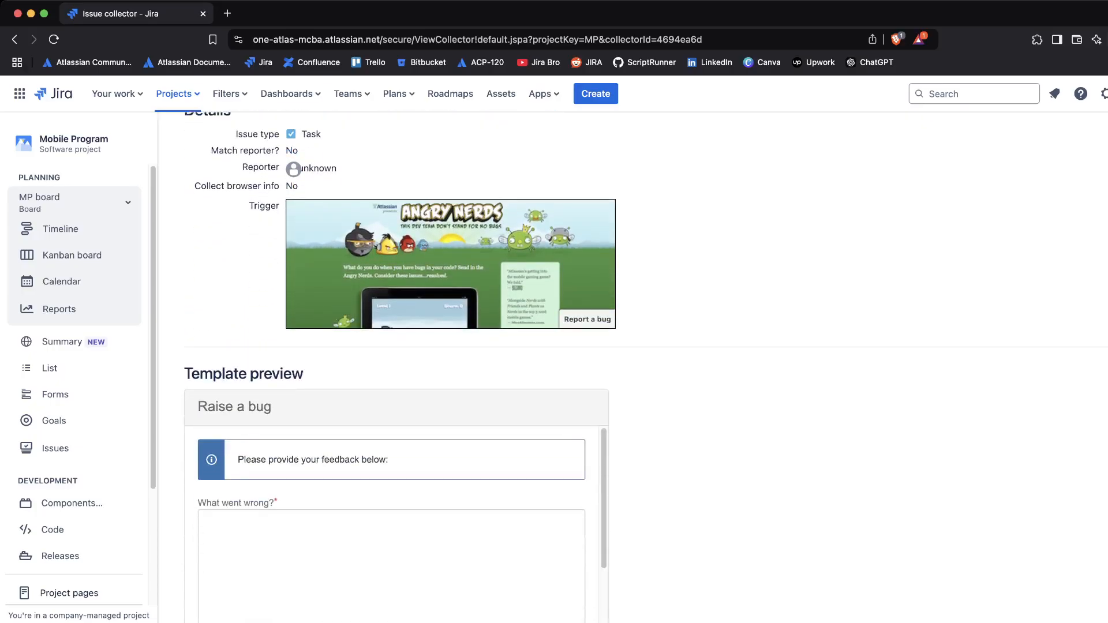
{"action": "left_click", "coordinate": [15, 39]}
Load 127.0.0.1:5500/index.html in a new tab, open the feedback form from its trigger and check the form's title
{"action": "key", "text": "super+t"}
{"action": "type", "text": "http://127.0.0.1:5500/index.html"}
{"action": "key", "text": "Return"}
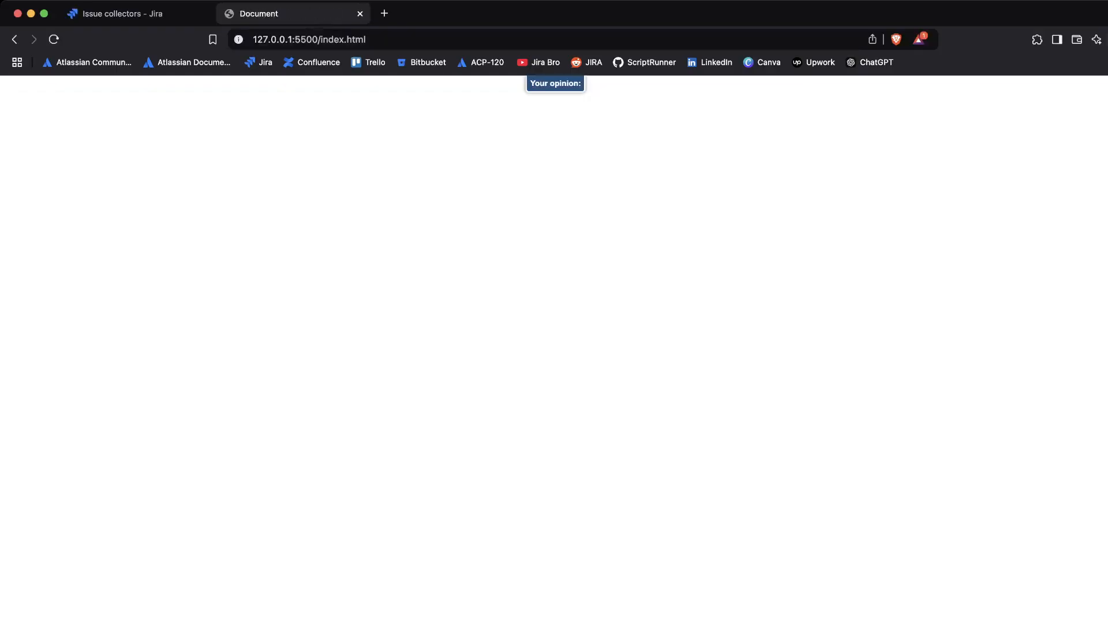
{"action": "left_click", "coordinate": [555, 83]}
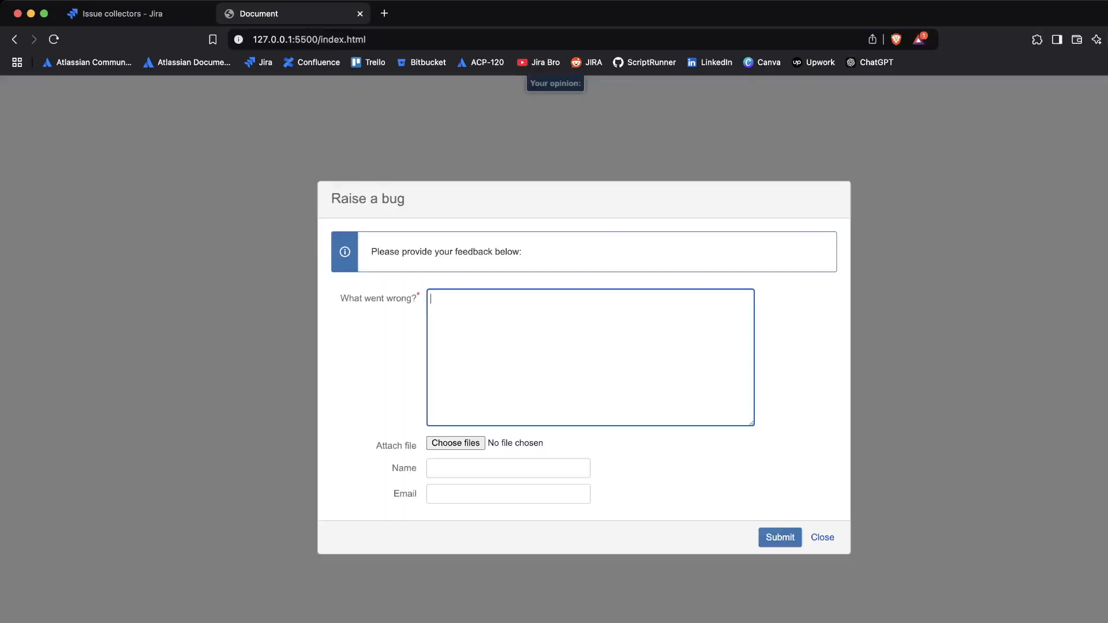
{"action": "left_click_drag", "start_coordinate": [331, 198], "coordinate": [406, 199]}
{"action": "left_click", "coordinate": [410, 200]}
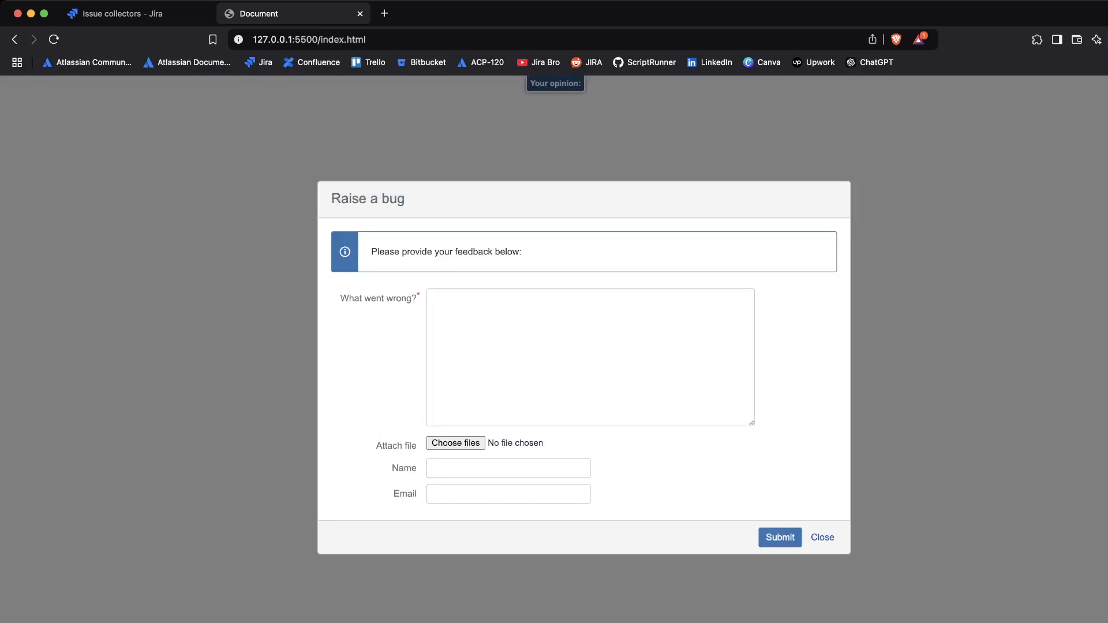
Describe the problem as "I couldn't open a link", enter the submitter's name and submit the bug form
{"action": "left_click", "coordinate": [501, 330]}
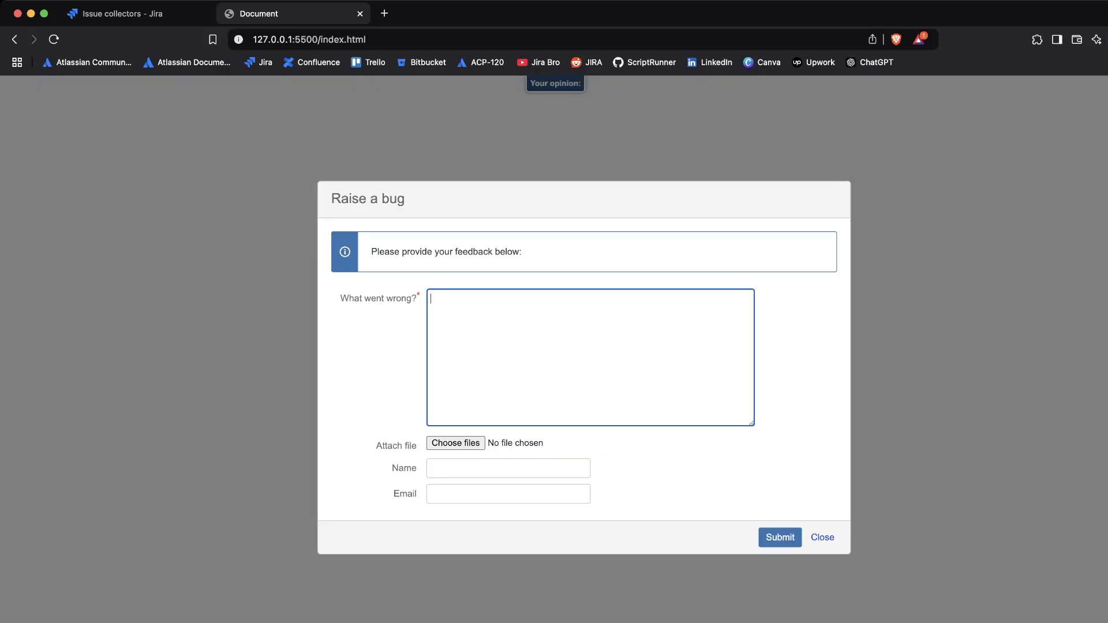
{"action": "type", "text": "I couldn"}
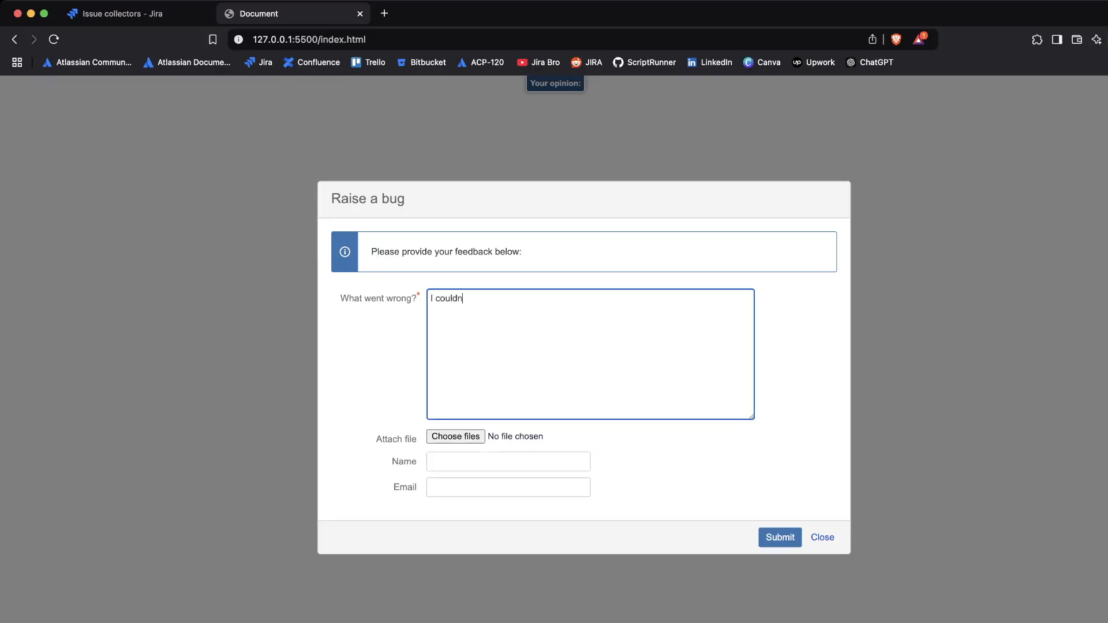
{"action": "type", "text": "'t open a link"}
{"action": "left_click", "coordinate": [508, 462]}
{"action": "type", "text": "Bob"}
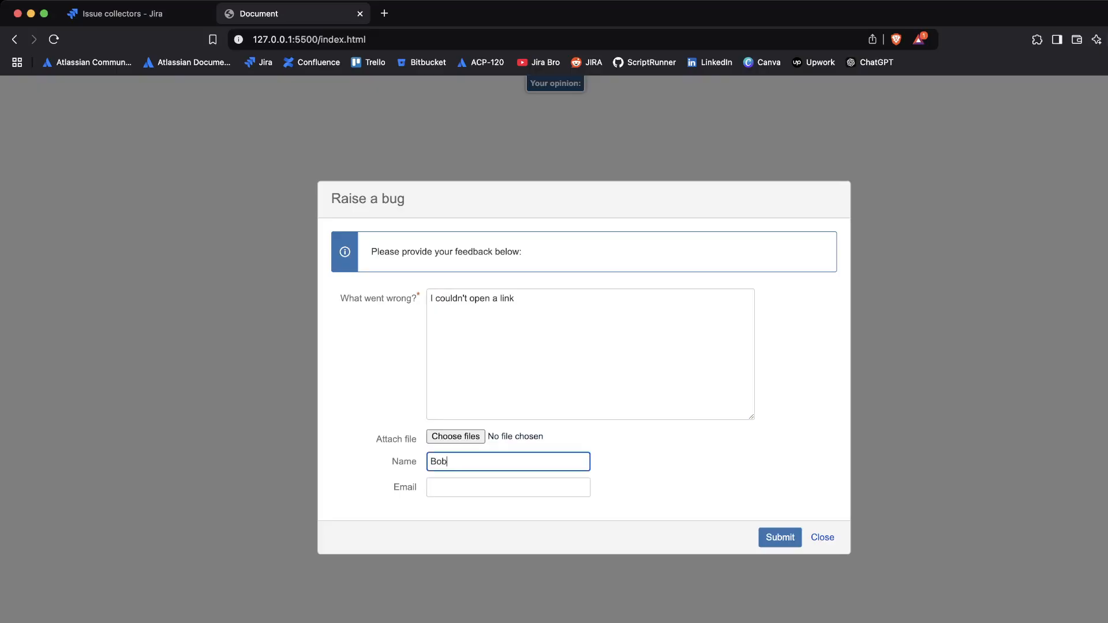
{"action": "key", "text": "Return"}
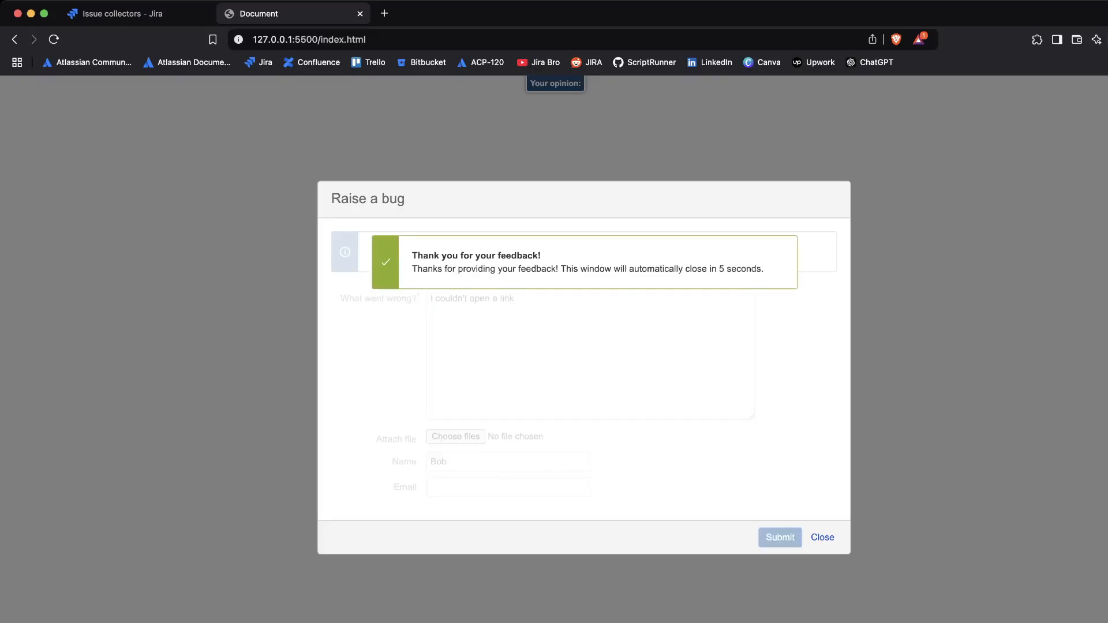
Open the collected issue "I couldn't open a link" from the collector's recent issues in Jira, and close the test page tab
{"action": "key", "text": "ctrl+shift+Tab"}
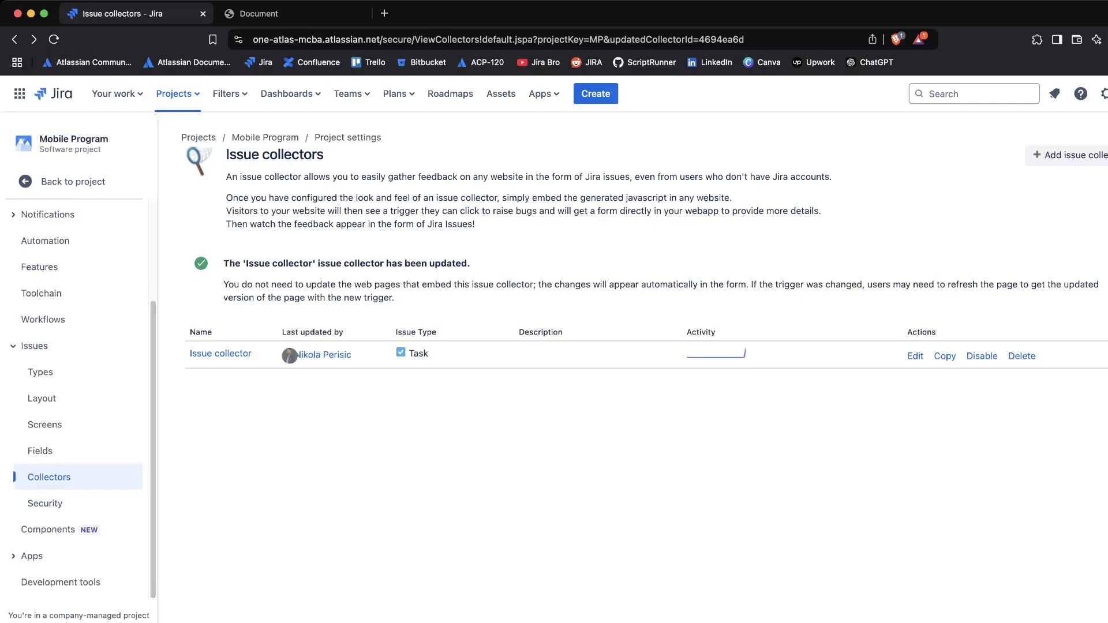
{"action": "left_click", "coordinate": [732, 353]}
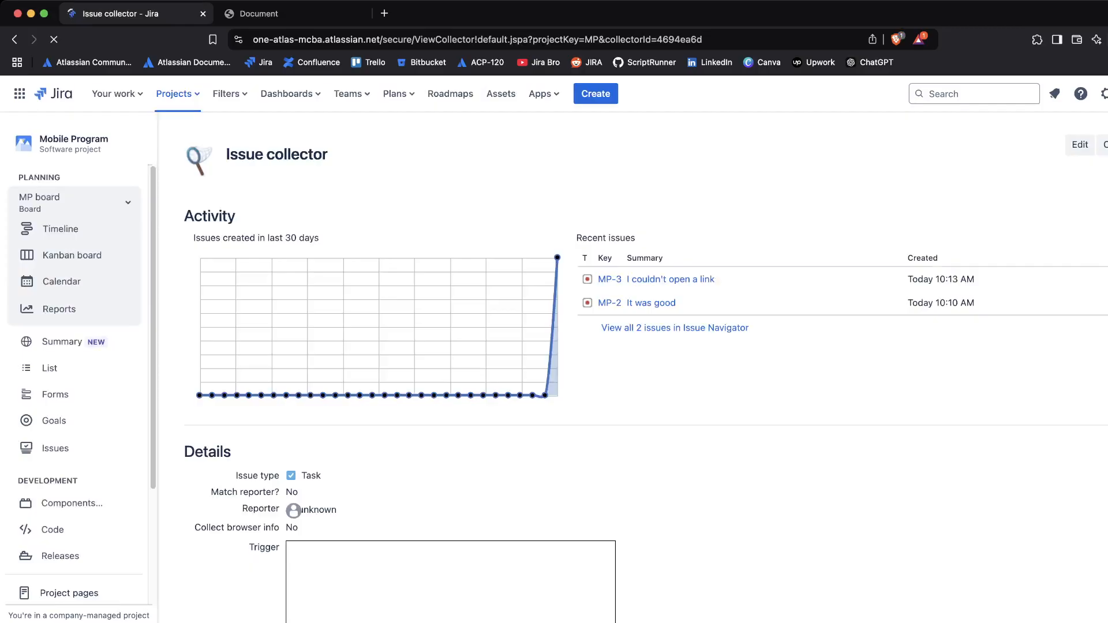
{"action": "left_click", "coordinate": [671, 279]}
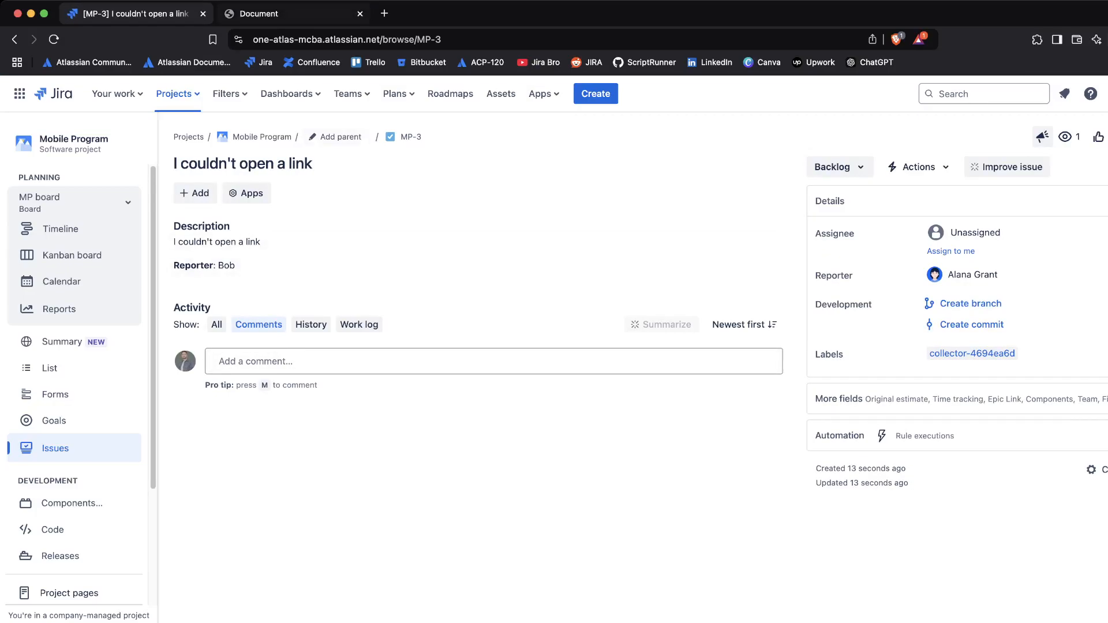
{"action": "left_click", "coordinate": [271, 14]}
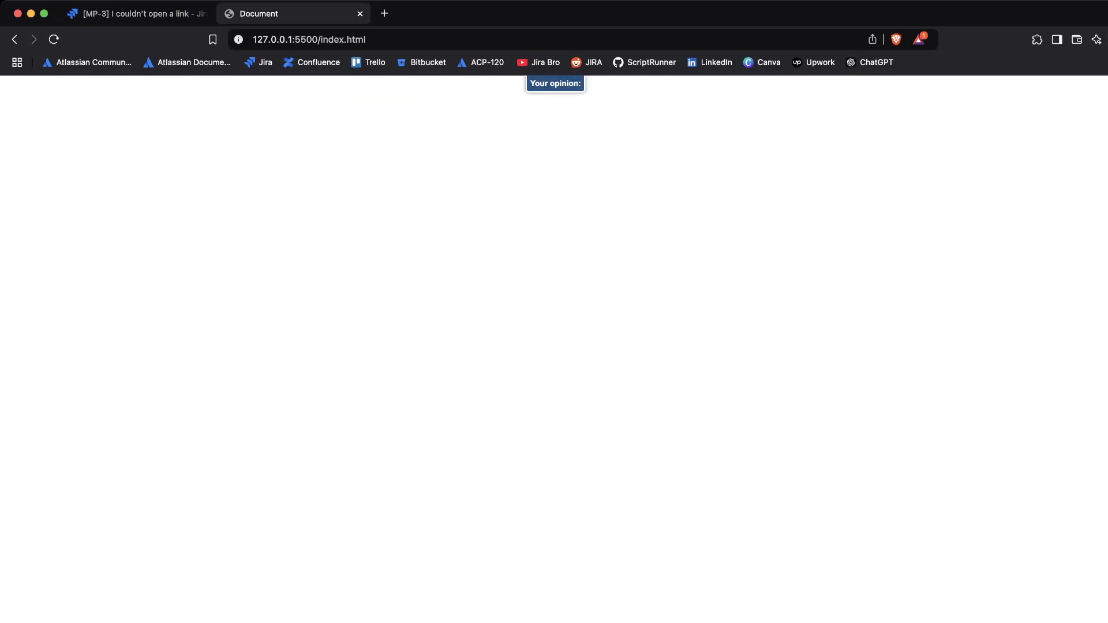
{"action": "left_click", "coordinate": [360, 13]}
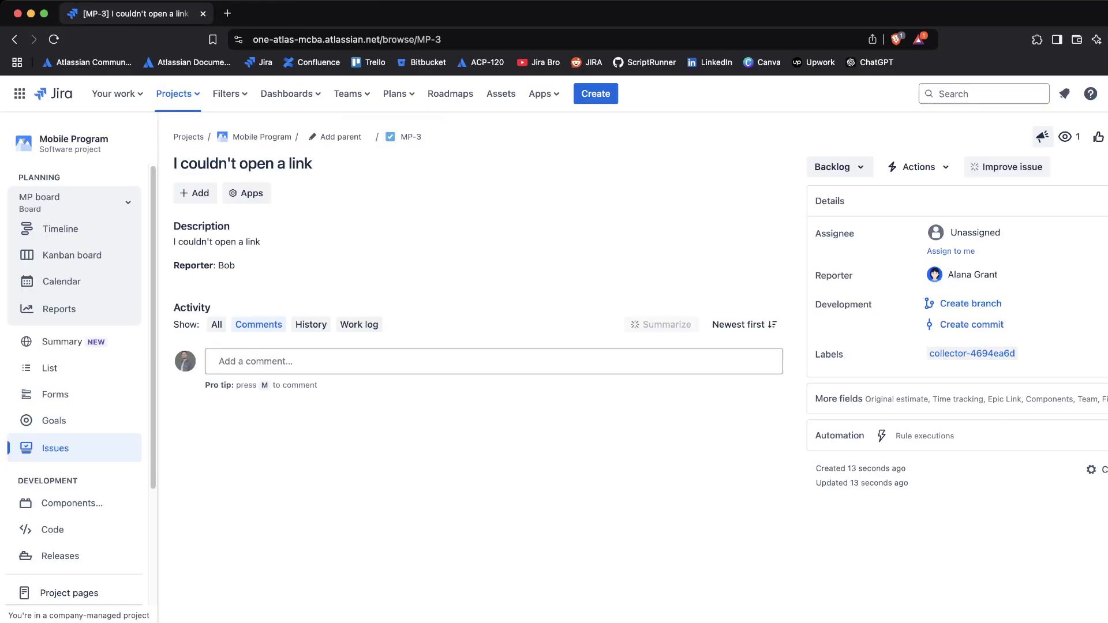